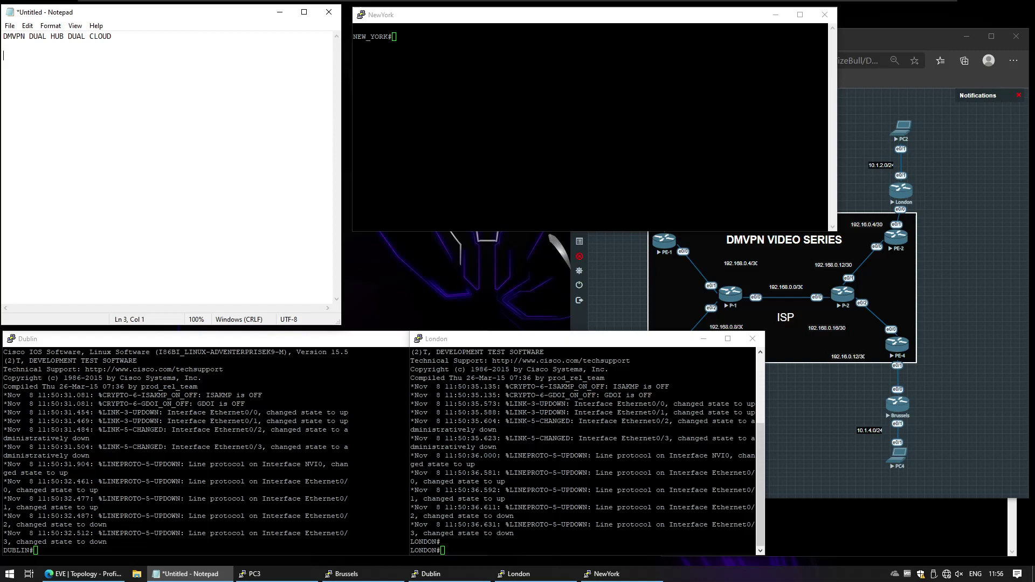
Under 'NY Hub-1', write tunnel 1 at 10.1.5.1/24, source e0/0, mGRE, NHRP network 1, multicast dynamic, redirect.
{"action": "type", "text": "NY Hub-1"}
{"action": "key", "text": "Return"}
{"action": "key", "text": "Return"}
{"action": "type", "text": "interface tun 1"}
{"action": "key", "text": "Return"}
{"action": "type", "text": "ip add 10.1.5.1 255.2"}
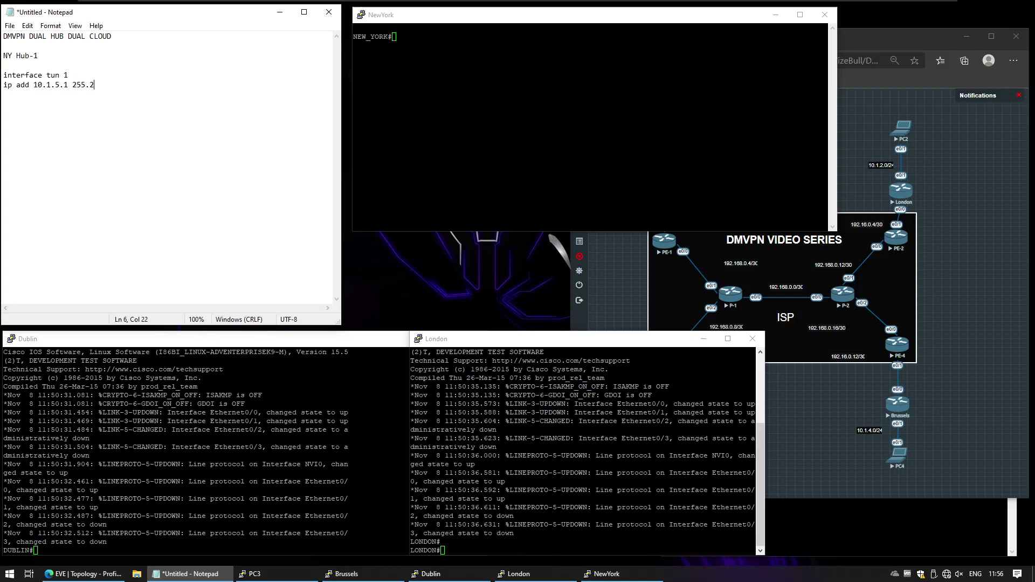
{"action": "type", "text": "55.255.0"}
{"action": "key", "text": "Return"}
{"action": "type", "text": "tunnel so"}
{"action": "type", "text": "ur "}
{"action": "type", "text": "ce e0/0"}
{"action": "type", "text": "tunnel mod"}
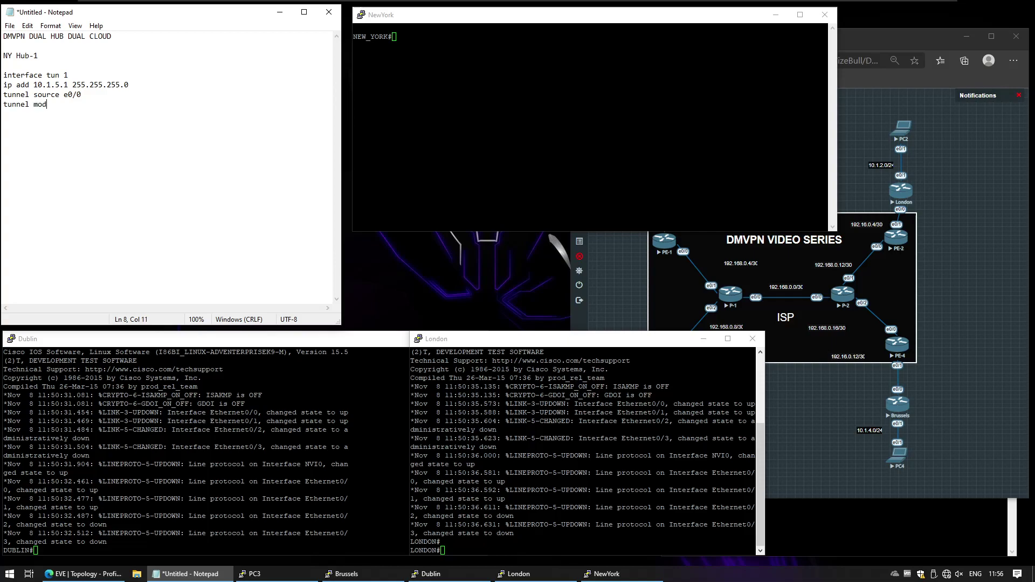
{"action": "type", "text": "e gre mu"}
{"action": "key", "text": "Return"}
{"action": "type", "text": "ip nhjr"}
{"action": "key", "text": "BackSpace"}
{"action": "key", "text": "BackSpace"}
{"action": "type", "text": "rp net 1"}
{"action": "key", "text": "Return"}
{"action": "type", "text": "iop"}
{"action": "key", "text": "BackSpace"}
{"action": "key", "text": "BackSpace"}
{"action": "type", "text": "nhrp map multicast d"}
{"action": "key", "text": "Return"}
{"action": "type", "text": "i"}
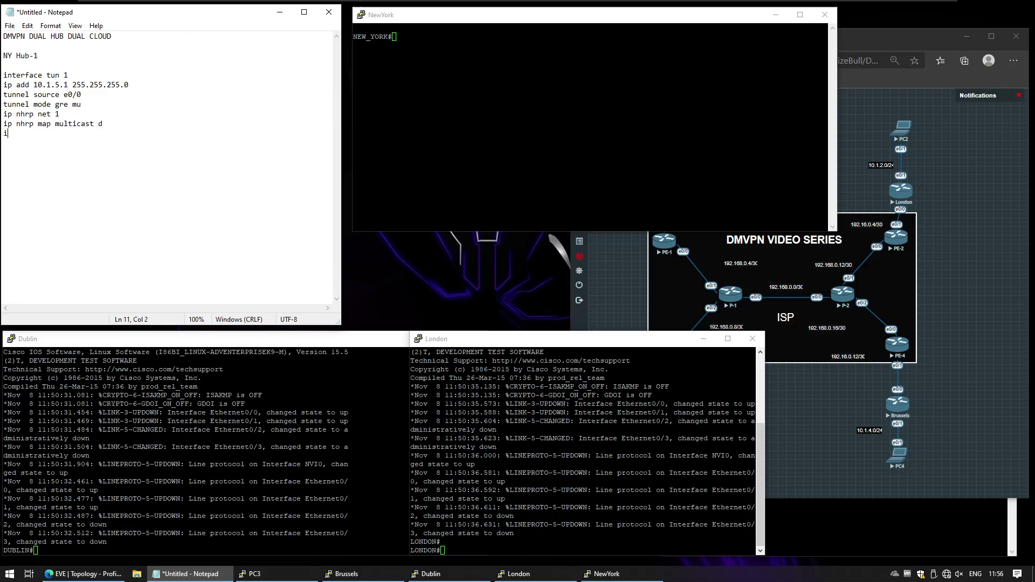
{"action": "type", "text": "p nhrp re"}
{"action": "type", "text": "direct"}
Add no split-horizon for EIGRP 1, tunnel key 1, and EIGRP 1 networks 10.1.5.0 and 10.1.1.0.
{"action": "type", "text": "no"}
{"action": "type", "text": " ip sp"}
{"action": "type", "text": "lit"}
{"action": "type", "text": "-horizon eigrp"}
{"action": "type", "text": " 1"}
{"action": "key", "text": "Return"}
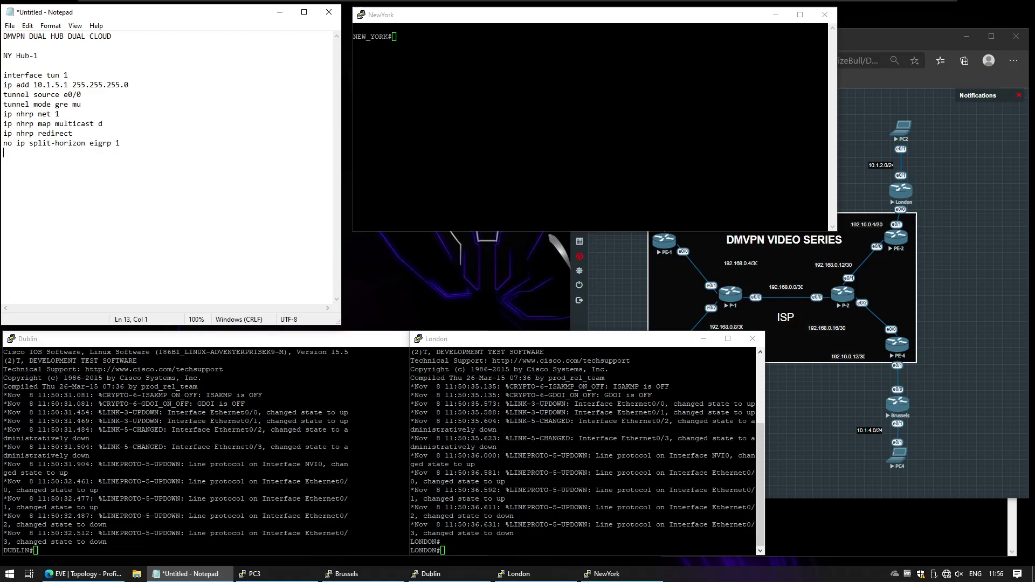
{"action": "type", "text": "tunnel k"}
{"action": "type", "text": "eky"}
{"action": "key", "text": "BackSpace"}
{"action": "key", "text": "BackSpace"}
{"action": "type", "text": "y 1"}
{"action": "key", "text": "Return"}
{"action": "key", "text": "Return"}
{"action": "type", "text": "router eigrp 1"}
{"action": "key", "text": "Return"}
{"action": "type", "text": "net 10.1.5.0 0.0.0.255"}
{"action": "key", "text": "Return"}
{"action": "type", "text": "net 10.1.1.0"}
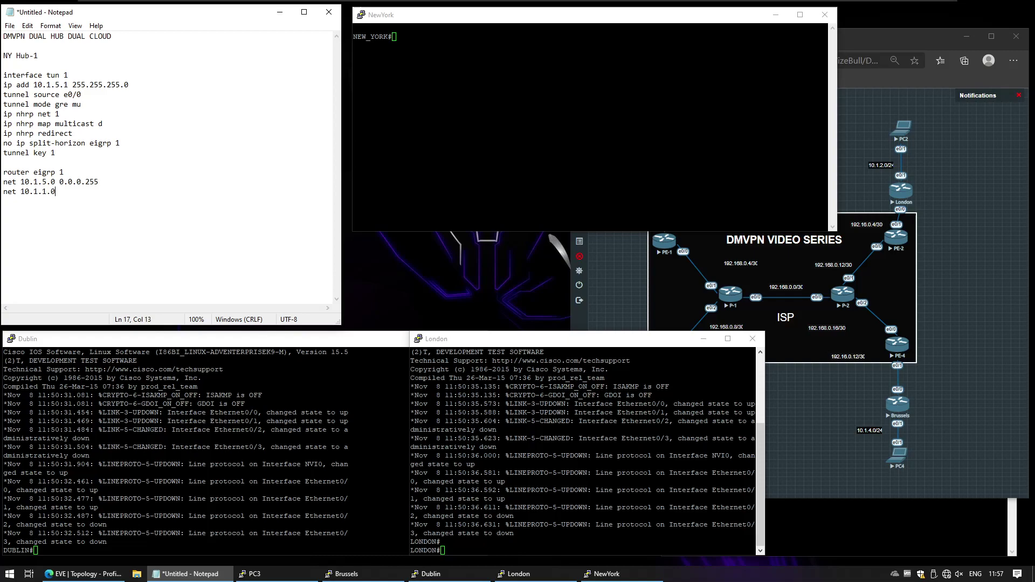
{"action": "type", "text": " 0.0.0.255"}
{"action": "key", "text": "Return"}
Apply the copied tunnel 1 configuration on NewYork in config mode, then start a 'London Hub-2' heading.
{"action": "key", "text": "shift+Up"}
{"action": "key", "text": "shift+Up"}
{"action": "key", "text": "shift+Up"}
{"action": "key", "text": "shift+Up"}
{"action": "key", "text": "shift+Up"}
{"action": "key", "text": "shift+Up"}
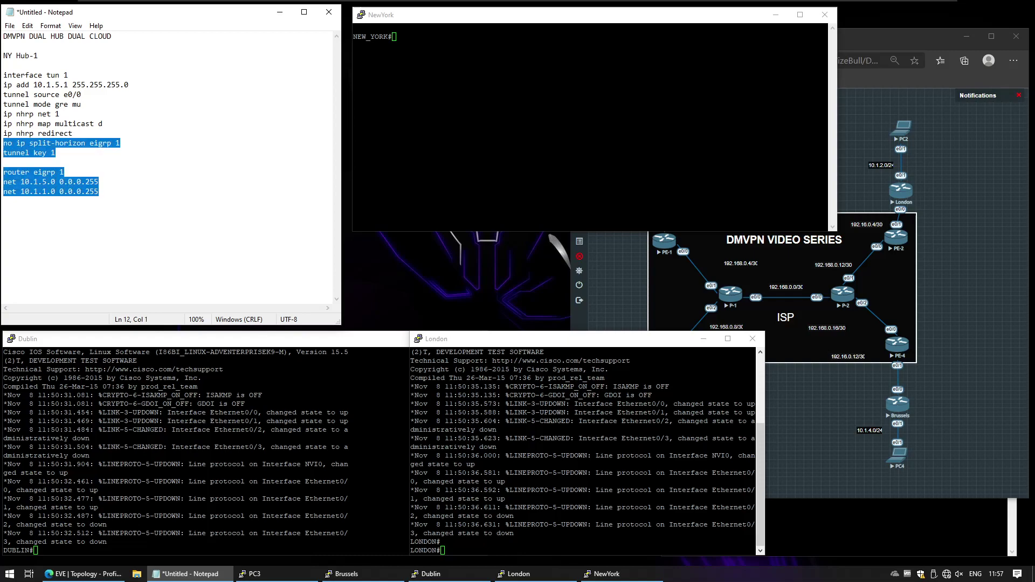
{"action": "key", "text": "shift+Up"}
{"action": "key", "text": "shift+Up"}
{"action": "key", "text": "shift+Up"}
{"action": "key", "text": "shift+Up"}
{"action": "key", "text": "shift+Up"}
{"action": "key", "text": "shift+Up"}
{"action": "key", "text": "shift+Up"}
{"action": "key", "text": "ctrl+c"}
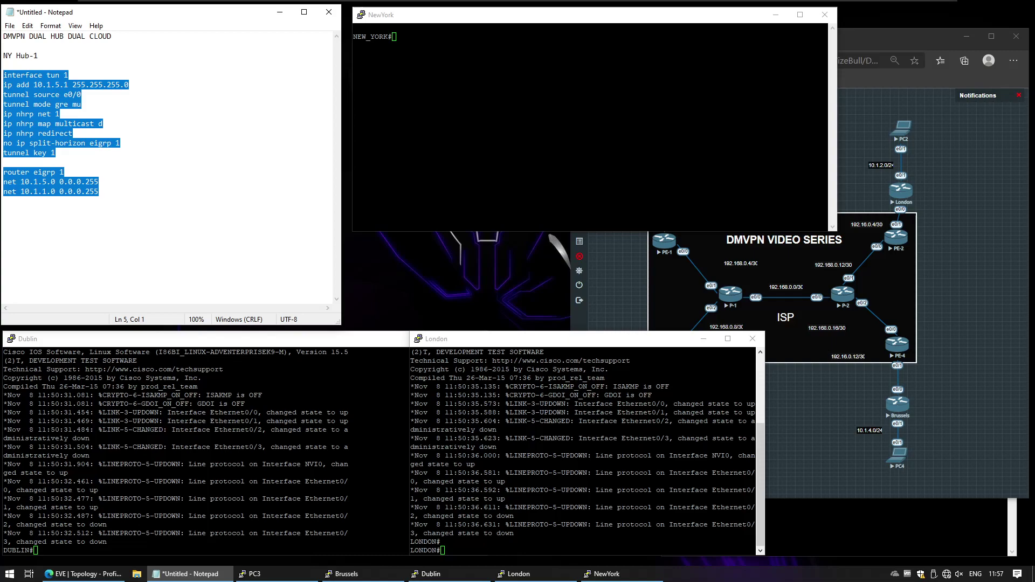
{"action": "key", "text": "alt+Tab"}
{"action": "type", "text": "conf t"}
{"action": "key", "text": "Return"}
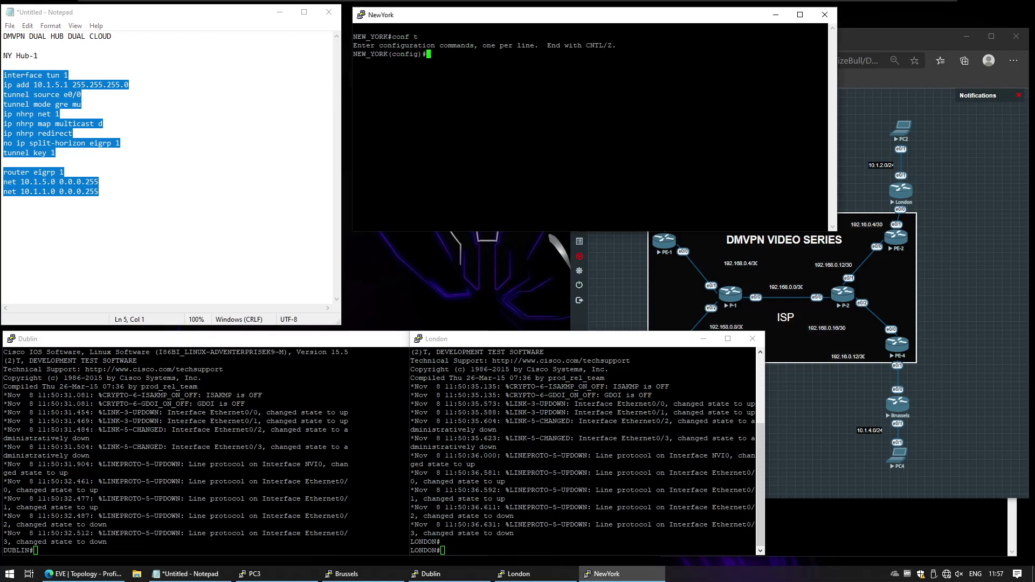
{"action": "key", "text": "shift+Insert"}
{"action": "left_click", "coordinate": [4, 201]}
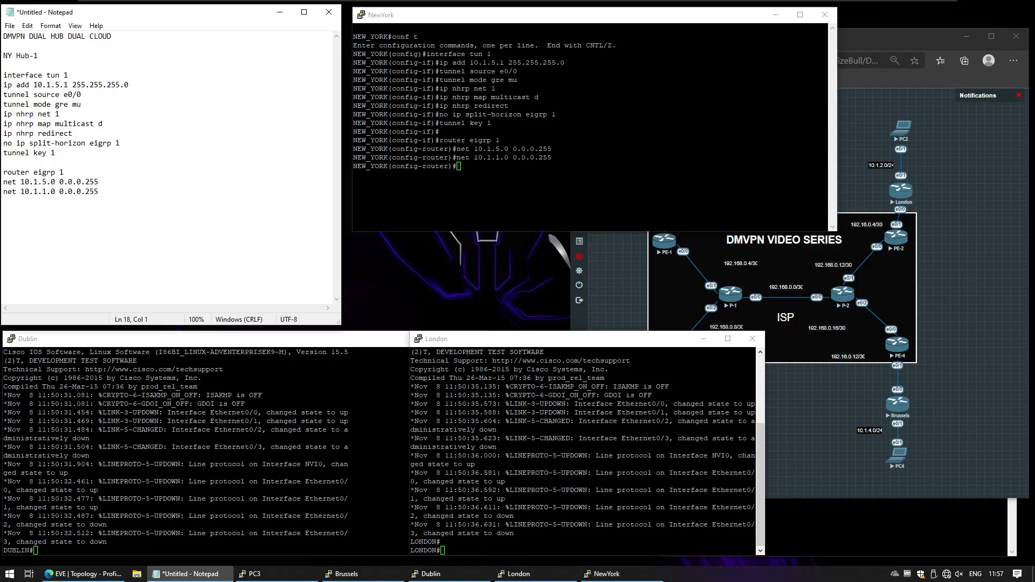
{"action": "type", "text": "London"}
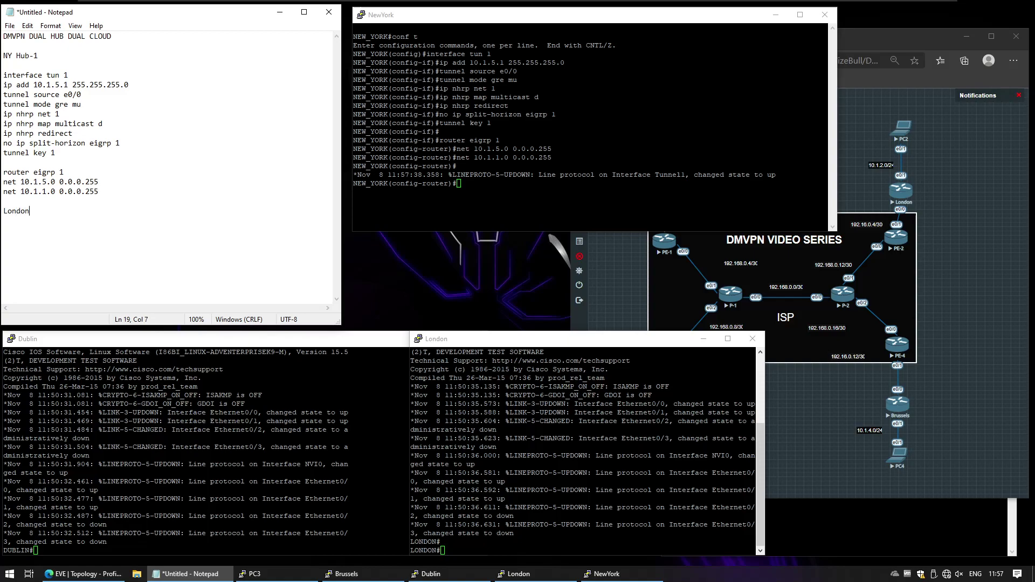
{"action": "type", "text": " Hub-2"}
Paste a copy of the hub block under London Hub-2 and change it to tunnel 2, 10.1.6.x, key 2.
{"action": "key", "text": "Return"}
{"action": "key", "text": "ctrl+v"}
{"action": "key", "text": "Up"}
{"action": "key", "text": "Up"}
{"action": "key", "text": "Up"}
{"action": "key", "text": "Up"}
{"action": "key", "text": "Up"}
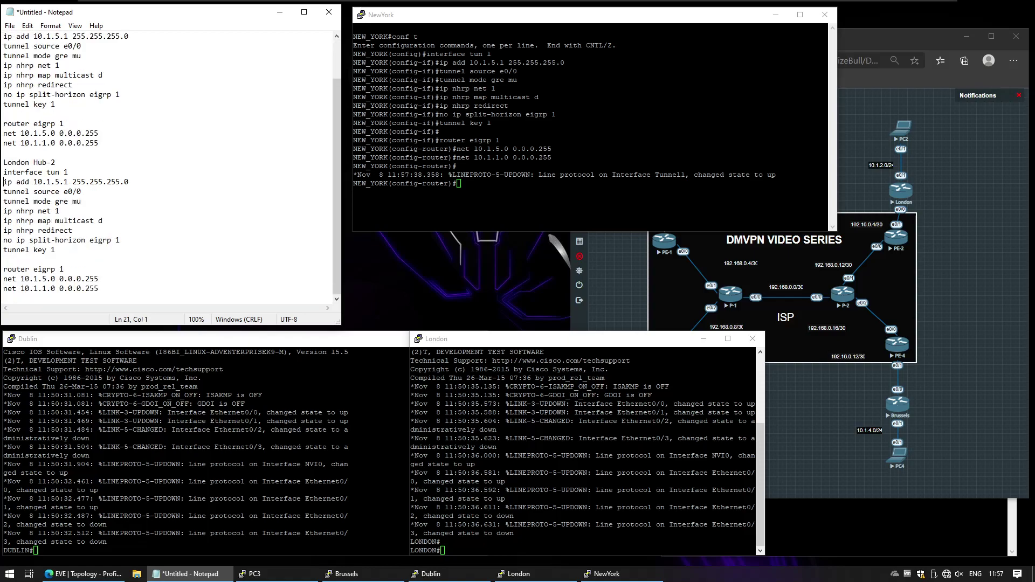
{"action": "key", "text": "Return"}
{"action": "key", "text": "Down"}
{"action": "key", "text": "Left"}
{"action": "key", "text": "Left"}
{"action": "key", "text": "BackSpace"}
{"action": "type", "text": "6"}
{"action": "key", "text": "Down"}
{"action": "key", "text": "Down"}
{"action": "key", "text": "Down"}
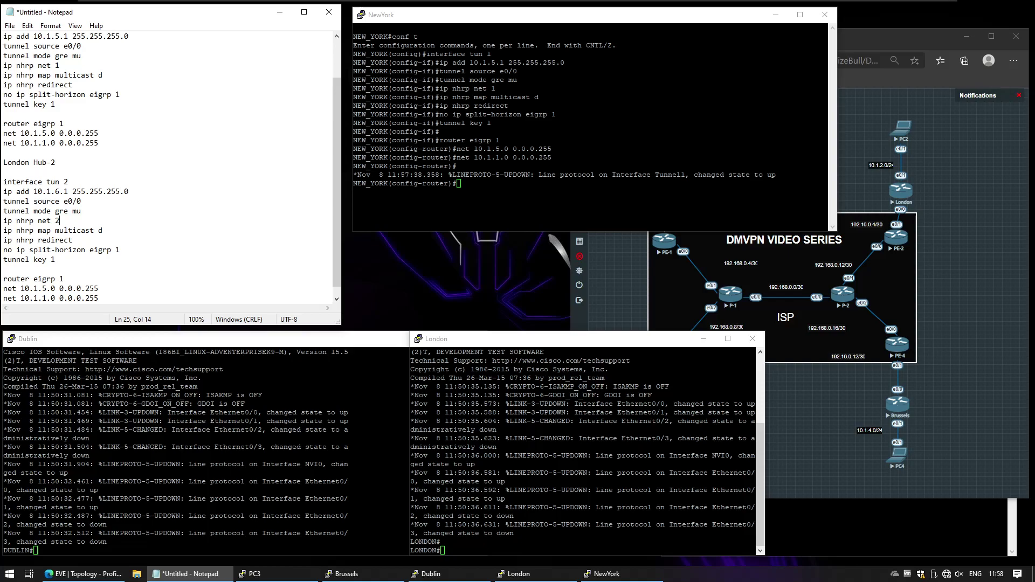
{"action": "key", "text": "Down"}
{"action": "key", "text": "Down"}
{"action": "key", "text": "Down"}
{"action": "key", "text": "BackSpace"}
{"action": "type", "text": "2"}
Change the EIGRP networks to 10.1.6.0 and 10.1.2.0, set tunnel address 10.1.6.2, and select the block.
{"action": "left_click", "coordinate": [4, 279]}
{"action": "key", "text": "Right"}
{"action": "key", "text": "Right"}
{"action": "key", "text": "Right"}
{"action": "key", "text": "BackSpace"}
{"action": "type", "text": "6"}
{"action": "key", "text": "Down"}
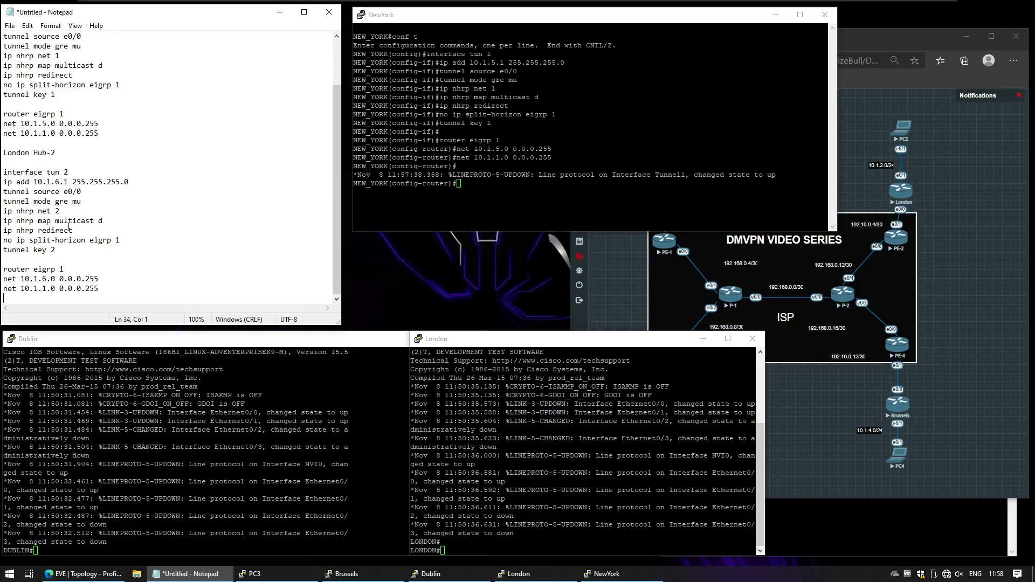
{"action": "scroll", "coordinate": [69, 227], "scroll_direction": "down", "scroll_amount": 1}
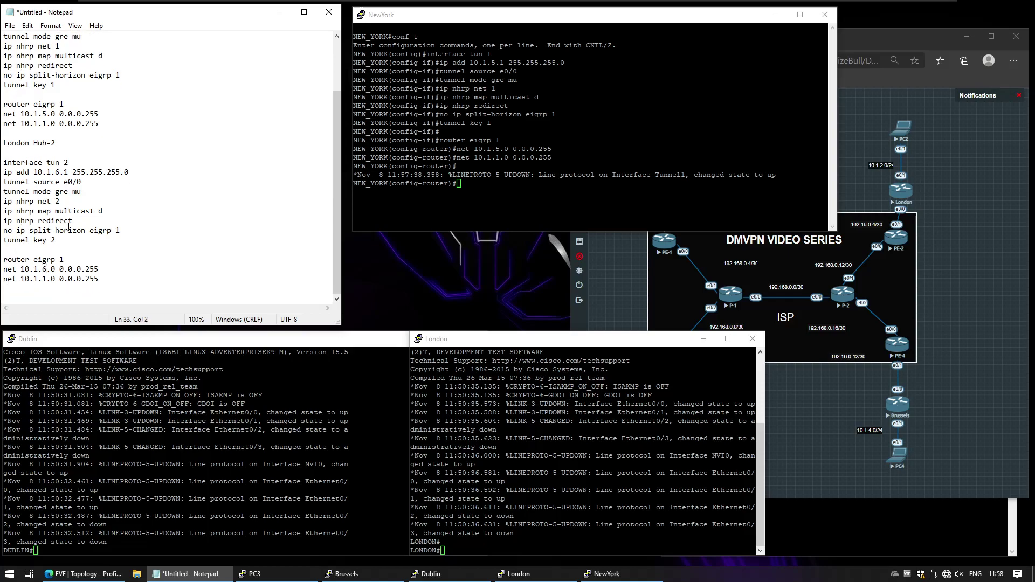
{"action": "key", "text": "Right"}
{"action": "key", "text": "Right"}
{"action": "key", "text": "BackSpace"}
{"action": "type", "text": "2"}
{"action": "key", "text": "Down"}
{"action": "key", "text": "shift+Up"}
{"action": "key", "text": "shift+Up"}
{"action": "key", "text": "shift+Up"}
{"action": "key", "text": "shift+Up"}
{"action": "key", "text": "shift+Up"}
{"action": "key", "text": "shift+Up"}
{"action": "key", "text": "shift+Up"}
{"action": "key", "text": "shift+Up"}
{"action": "key", "text": "shift+Up"}
{"action": "key", "text": "shift+Up"}
{"action": "key", "text": "shift+Up"}
{"action": "key", "text": "shift+Up"}
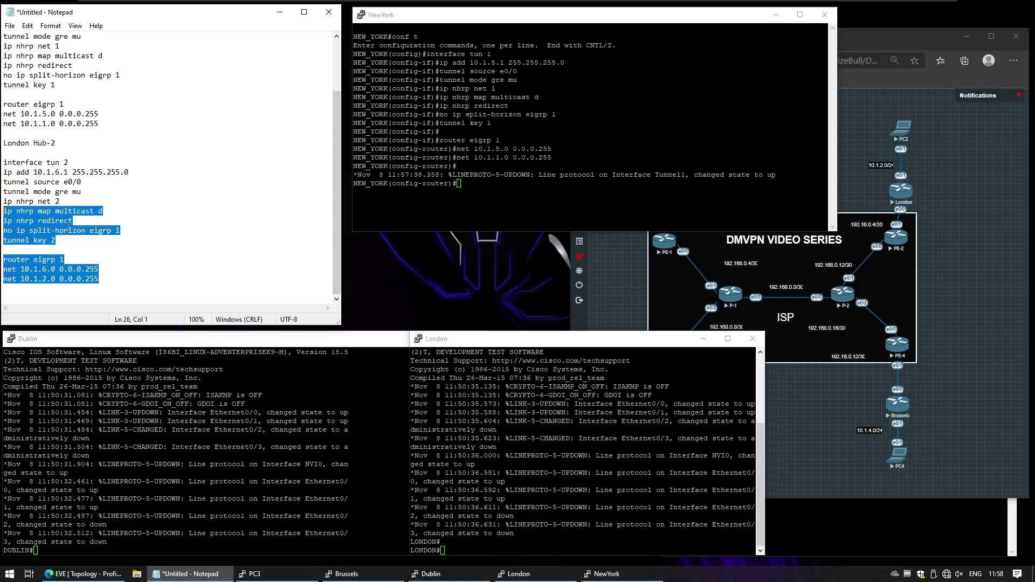
{"action": "key", "text": "shift+Up"}
{"action": "key", "text": "shift+Up"}
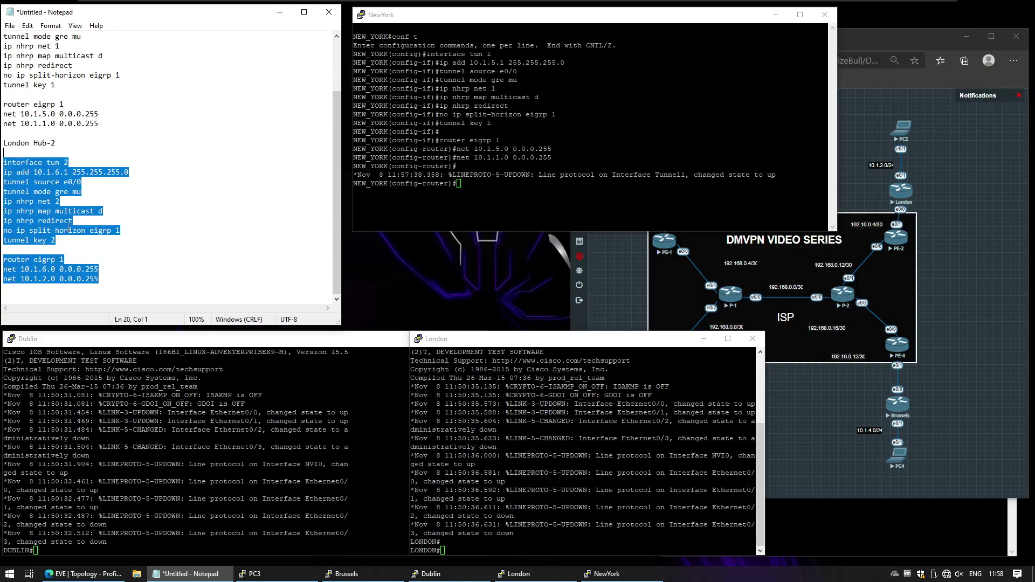
{"action": "key", "text": "Left"}
{"action": "key", "text": "Right"}
{"action": "key", "text": "Right"}
{"action": "key", "text": "Right"}
{"action": "key", "text": "Right"}
{"action": "key", "text": "Right"}
{"action": "key", "text": "Right"}
{"action": "key", "text": "Right"}
{"action": "key", "text": "Right"}
{"action": "key", "text": "Right"}
{"action": "key", "text": "Right"}
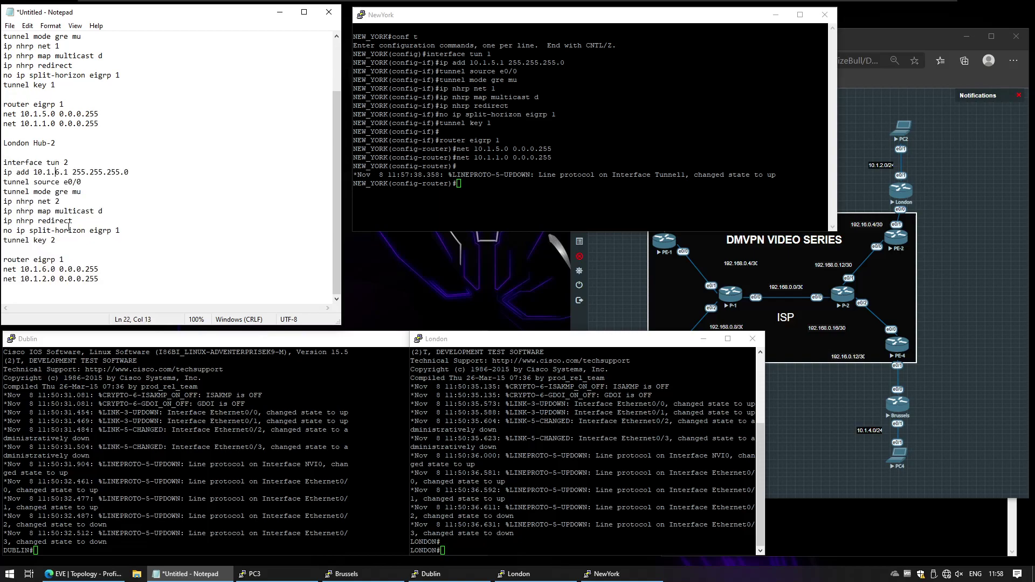
{"action": "key", "text": "BackSpace"}
{"action": "type", "text": "2"}
{"action": "key", "text": "Down"}
{"action": "key", "text": "shift+Down"}
{"action": "key", "text": "shift+Down"}
{"action": "key", "text": "shift+Down"}
{"action": "key", "text": "shift+Down"}
{"action": "key", "text": "shift+Down"}
{"action": "key", "text": "shift+Down"}
{"action": "key", "text": "shift+Down"}
{"action": "key", "text": "shift+Down"}
{"action": "key", "text": "shift+Down"}
{"action": "key", "text": "shift+Down"}
{"action": "key", "text": "shift+Down"}
{"action": "key", "text": "shift+Down"}
{"action": "key", "text": "shift+Down"}
{"action": "key", "text": "shift+Down"}
{"action": "key", "text": "ctrl+c"}
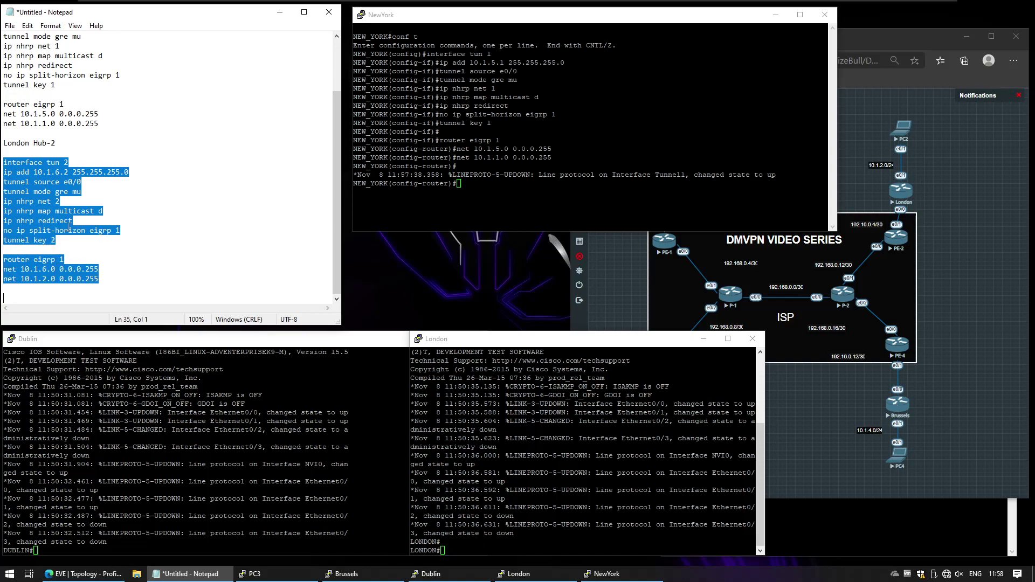
Enter config mode on Dublin and London, paste the tunnel 2 config into London, and begin a Dublin spoke heading.
{"action": "left_click", "coordinate": [408, 452]}
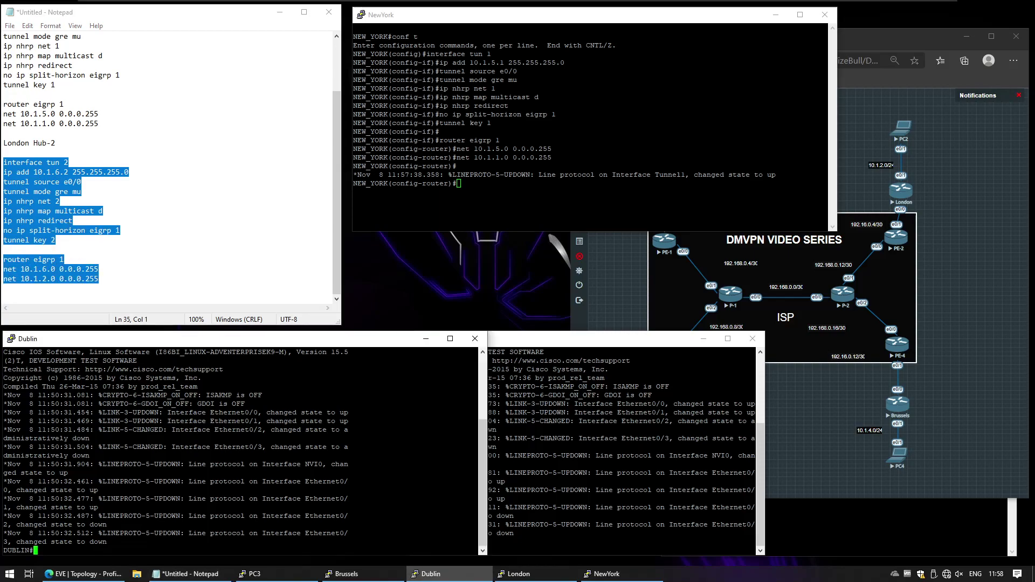
{"action": "type", "text": "conf t"}
{"action": "key", "text": "Return"}
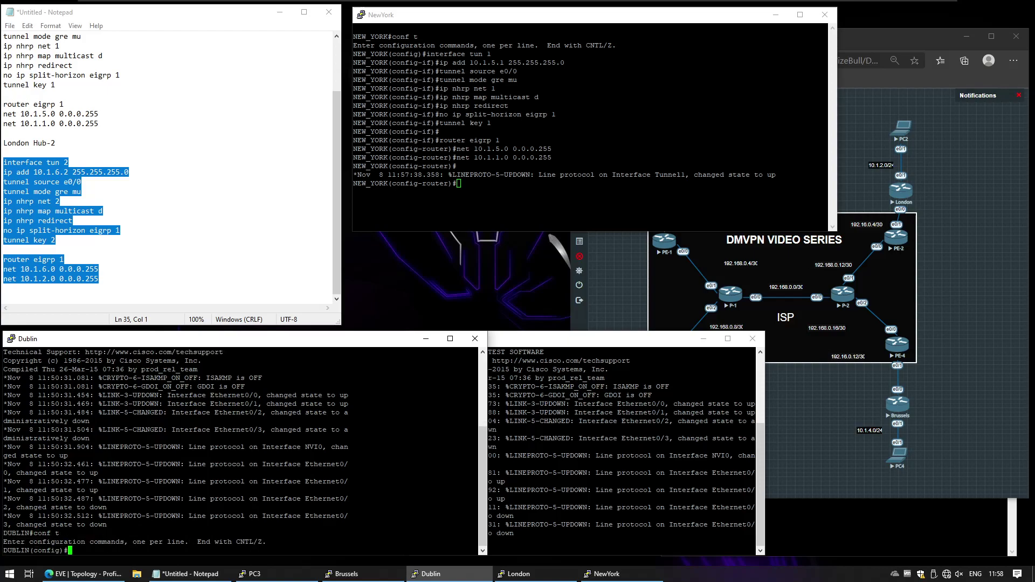
{"action": "key", "text": "alt+Tab"}
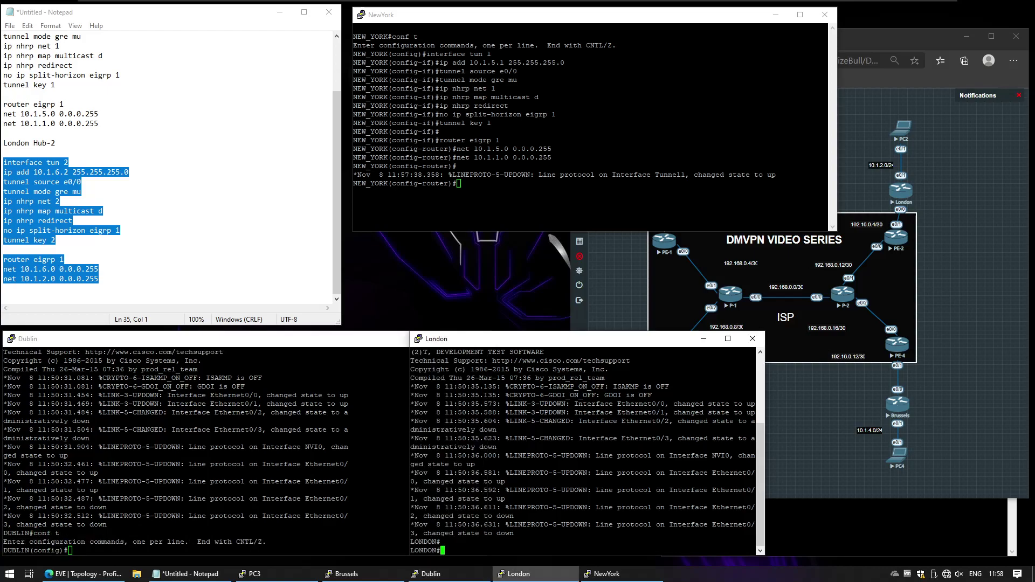
{"action": "left_click_drag", "start_coordinate": [642, 341], "coordinate": [548, 347]}
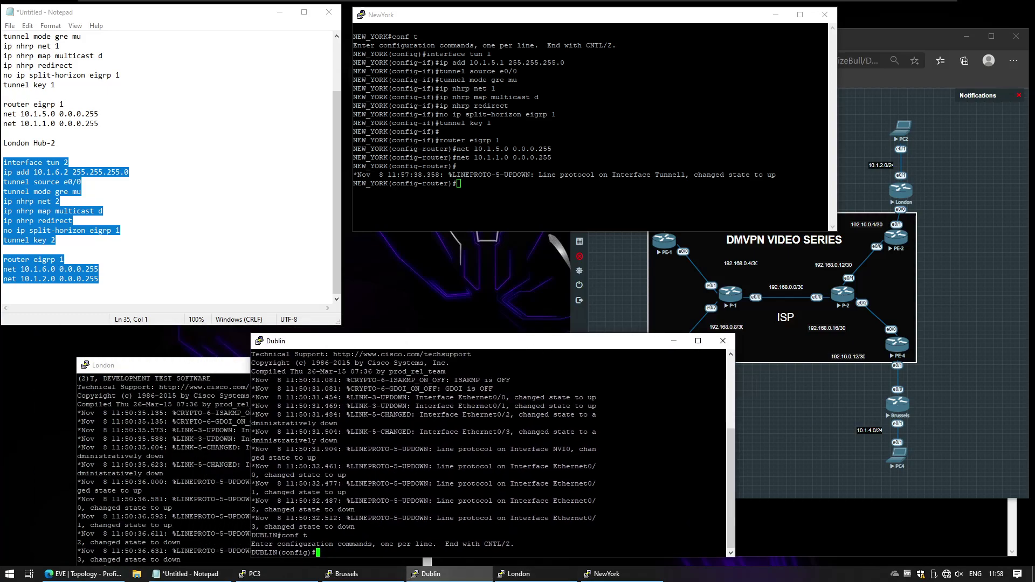
{"action": "left_click", "coordinate": [240, 372]}
{"action": "left_click_drag", "start_coordinate": [290, 371], "coordinate": [217, 347]}
{"action": "type", "text": "conf t"}
{"action": "key", "text": "Return"}
{"action": "key", "text": "shift+Insert"}
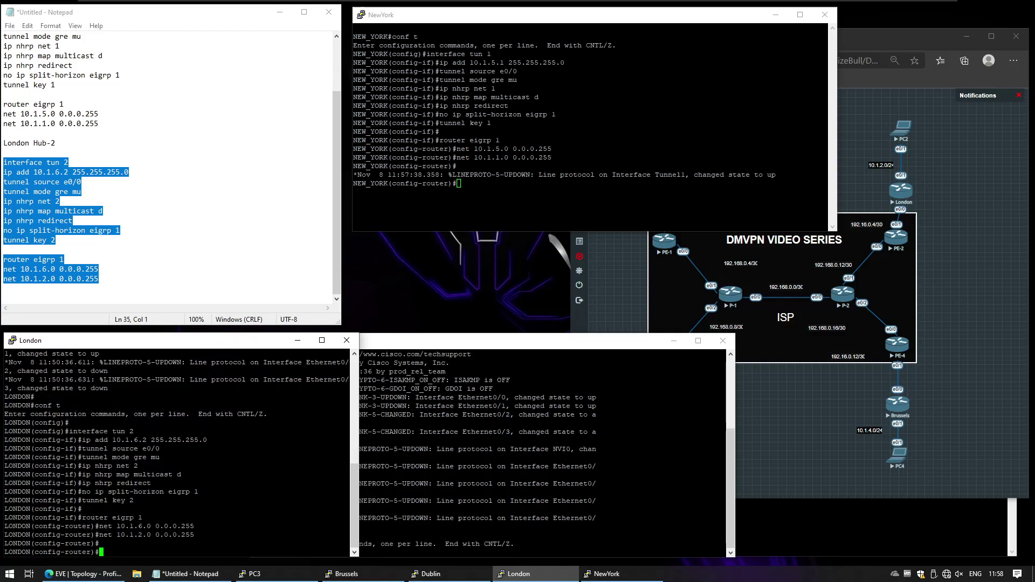
{"action": "left_click", "coordinate": [21, 290]}
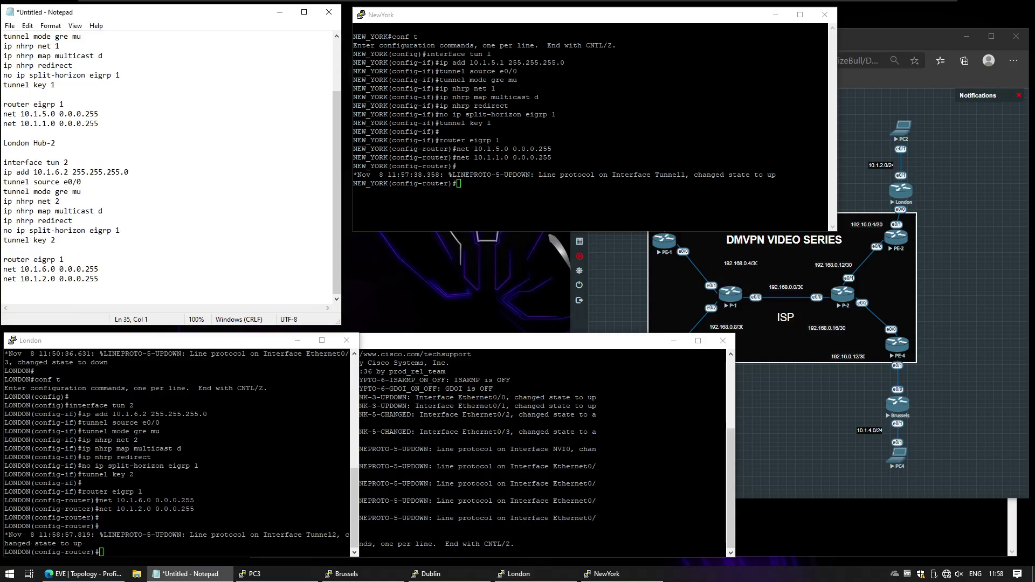
{"action": "type", "text": "Dublin spoke-1"}
Correct the heading to 'Dublin spoke-1' and paste the London tunnel 2 block and NY tunnel 1 lines beneath it.
{"action": "key", "text": "Return"}
{"action": "key", "text": "Return"}
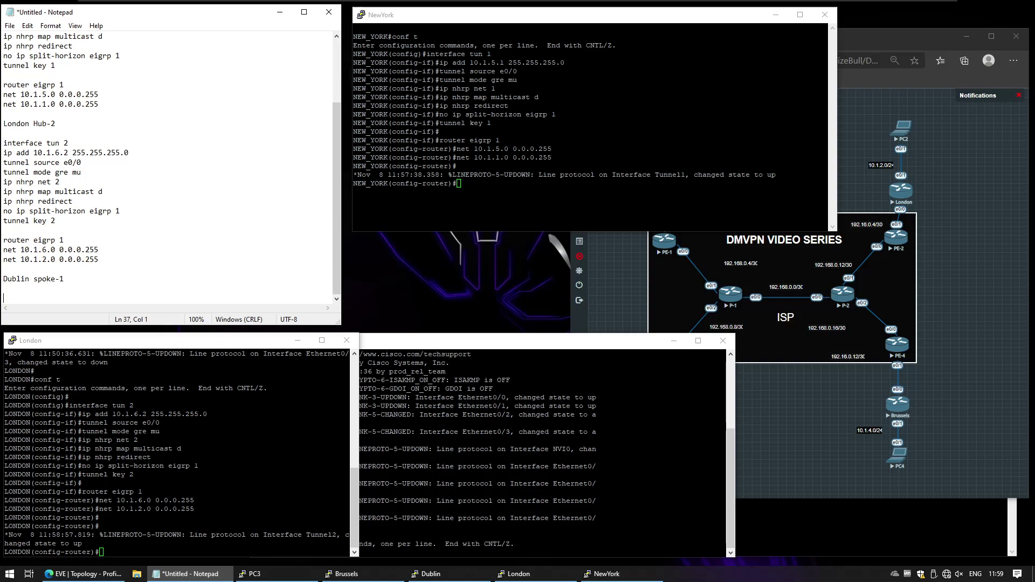
{"action": "key", "text": "ctrl+v"}
{"action": "key", "text": "Up"}
{"action": "key", "text": "Up"}
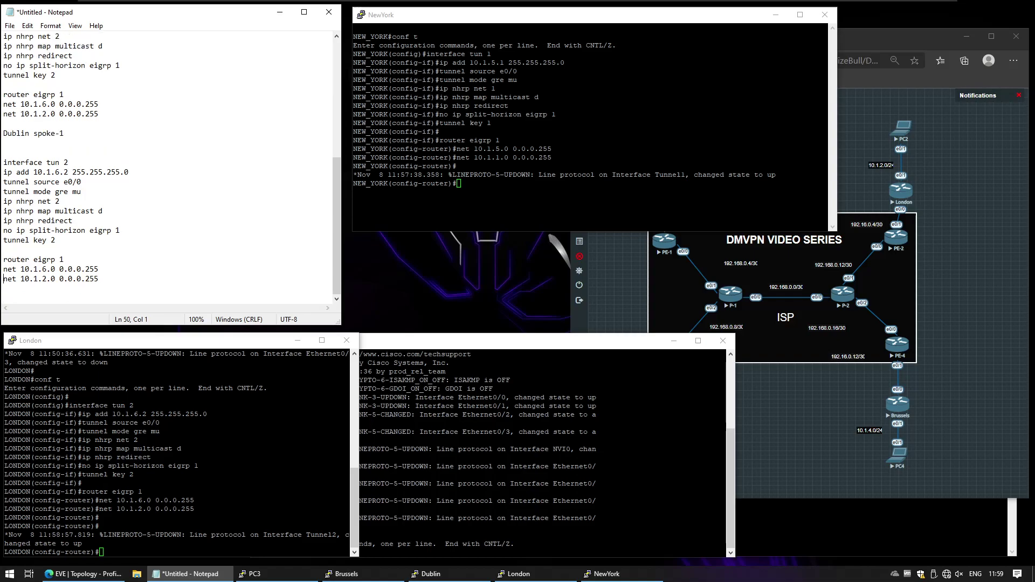
{"action": "key", "text": "Up"}
{"action": "key", "text": "Up"}
{"action": "key", "text": "ctrl+Home"}
{"action": "key", "text": "Down"}
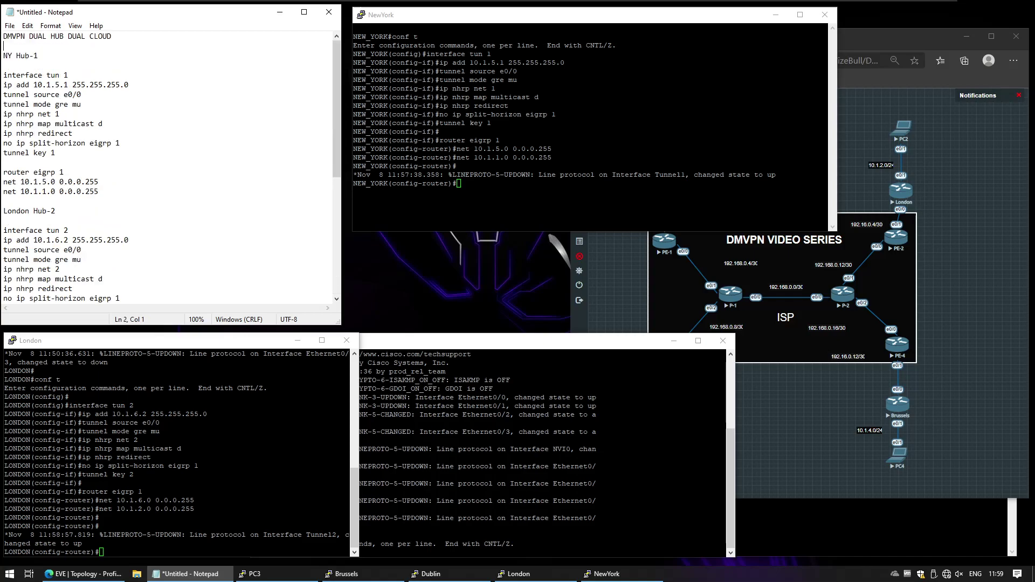
{"action": "key", "text": "Down"}
{"action": "key", "text": "shift+Down"}
{"action": "key", "text": "shift+Down"}
{"action": "key", "text": "shift+Down"}
{"action": "key", "text": "shift+Down"}
{"action": "key", "text": "shift+Down"}
{"action": "key", "text": "shift+Down"}
{"action": "key", "text": "shift+Down"}
{"action": "key", "text": "shift+Down"}
{"action": "key", "text": "shift+Down"}
{"action": "key", "text": "shift+Down"}
{"action": "key", "text": "ctrl+c"}
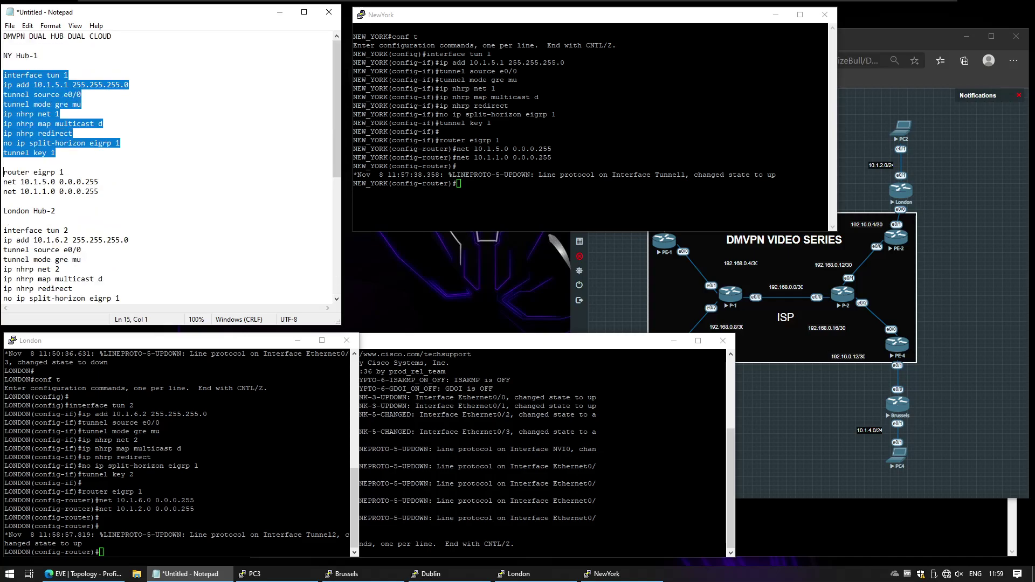
{"action": "key", "text": "ctrl+End"}
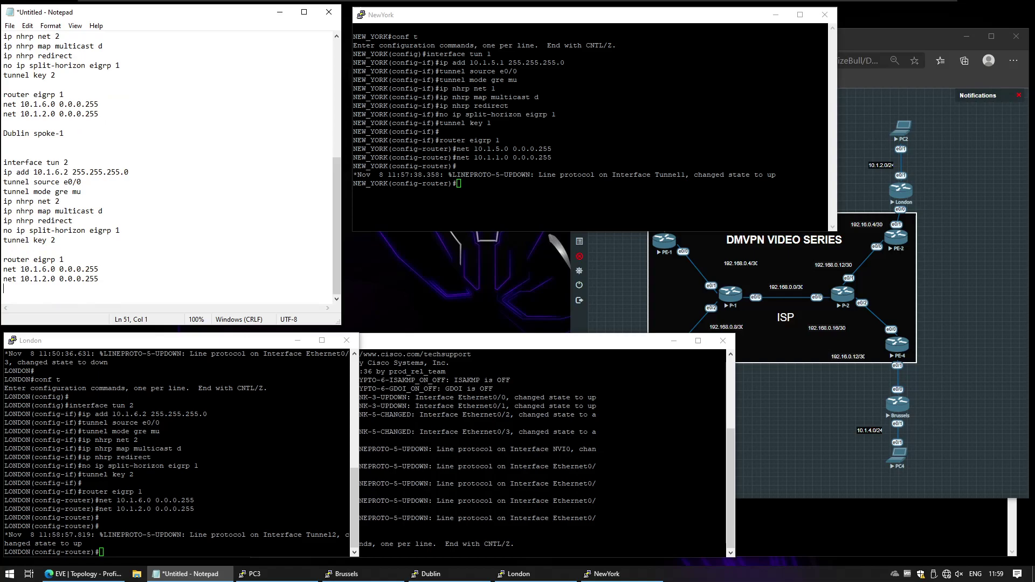
{"action": "left_click", "coordinate": [4, 143]}
{"action": "key", "text": "ctrl+v"}
{"action": "key", "text": "Up"}
{"action": "key", "text": "Up"}
{"action": "key", "text": "Up"}
{"action": "key", "text": "Up"}
{"action": "key", "text": "Up"}
{"action": "key", "text": "Up"}
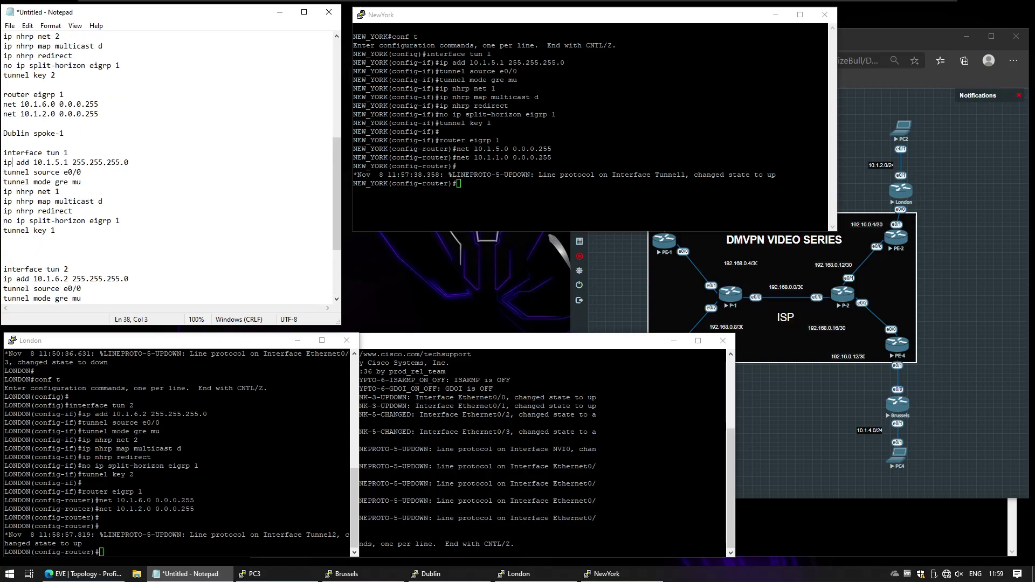
Change tunnel 1 to address 10.1.5.3, NHS 10.1.5.1 nbma 192.16.0.2, shortcut, and drop split-horizon.
{"action": "key", "text": "BackSpace"}
{"action": "type", "text": "3"}
{"action": "key", "text": "Down"}
{"action": "key", "text": "Down"}
{"action": "key", "text": "BackSpace"}
{"action": "key", "text": "BackSpace"}
{"action": "key", "text": "BackSpace"}
{"action": "key", "text": "BackSpace"}
{"action": "key", "text": "BackSpace"}
{"action": "key", "text": "BackSpace"}
{"action": "key", "text": "BackSpace"}
{"action": "key", "text": "BackSpace"}
{"action": "key", "text": "BackSpace"}
{"action": "key", "text": "BackSpace"}
{"action": "key", "text": "BackSpace"}
{"action": "key", "text": "BackSpace"}
{"action": "key", "text": "BackSpace"}
{"action": "key", "text": "BackSpace"}
{"action": "key", "text": "BackSpace"}
{"action": "type", "text": "nhs 10.1.5.1 nbma 192.16.0.2"}
{"action": "key", "text": "BackSpace"}
{"action": "key", "text": "BackSpace"}
{"action": "key", "text": "BackSpace"}
{"action": "key", "text": "BackSpace"}
{"action": "key", "text": "BackSpace"}
{"action": "key", "text": "BackSpace"}
{"action": "key", "text": "BackSpace"}
{"action": "key", "text": "BackSpace"}
{"action": "type", "text": "shortcut"}
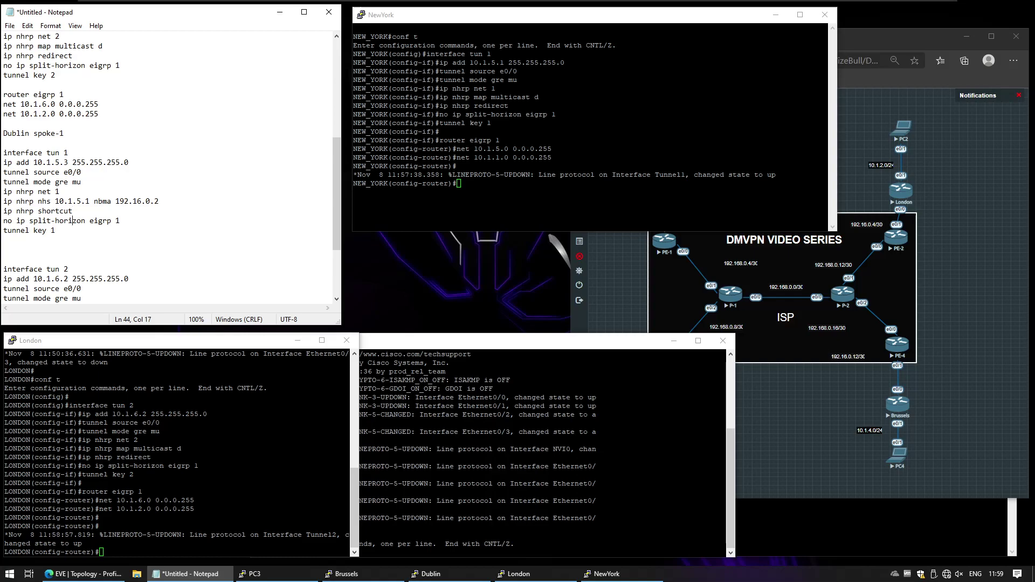
{"action": "key", "text": "Home"}
{"action": "key", "text": "shift+End"}
{"action": "key", "text": "BackSpace"}
{"action": "key", "text": "BackSpace"}
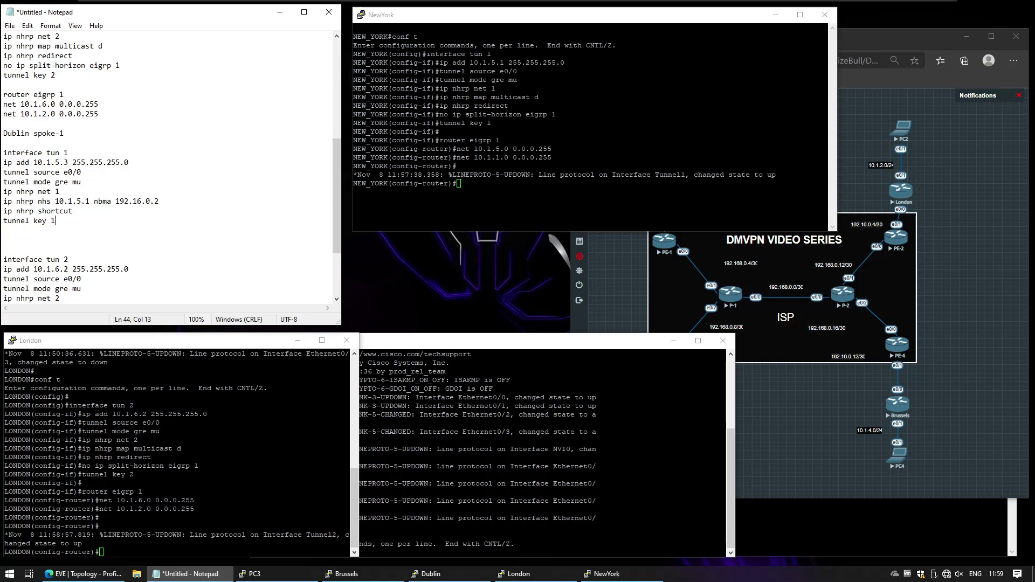
Remove the blank lines before interface tun 2 and review the tunnel 2 block.
{"action": "key", "text": "Up"}
{"action": "key", "text": "Up"}
{"action": "key", "text": "Up"}
{"action": "key", "text": "Delete"}
{"action": "key", "text": "Delete"}
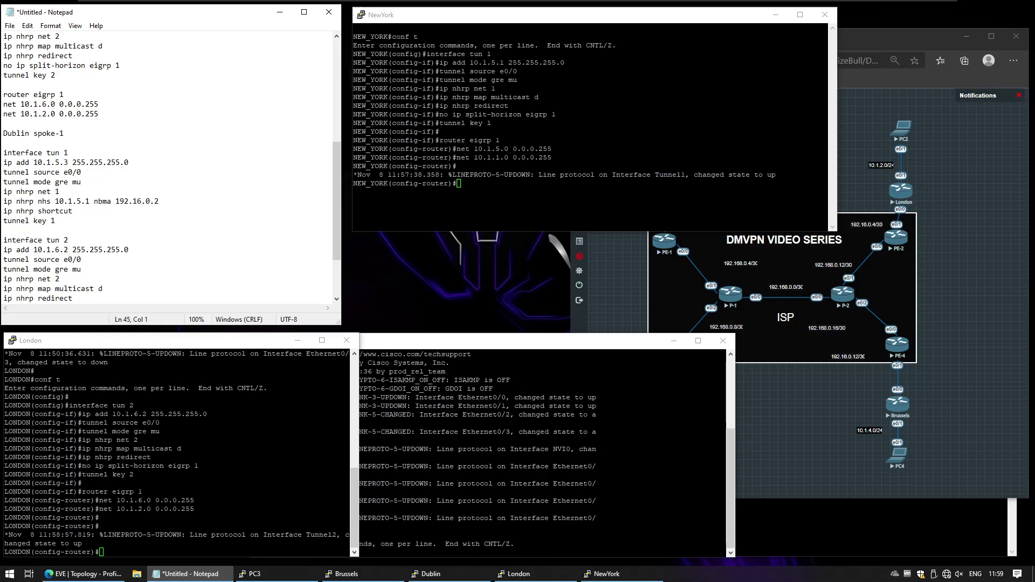
{"action": "key", "text": "Down"}
{"action": "key", "text": "Down"}
{"action": "key", "text": "Down"}
{"action": "key", "text": "Right"}
{"action": "key", "text": "Right"}
{"action": "key", "text": "Right"}
{"action": "left_click", "coordinate": [4, 240]}
{"action": "key", "text": "Down"}
{"action": "key", "text": "Down"}
{"action": "key", "text": "Down"}
{"action": "key", "text": "Down"}
{"action": "key", "text": "Down"}
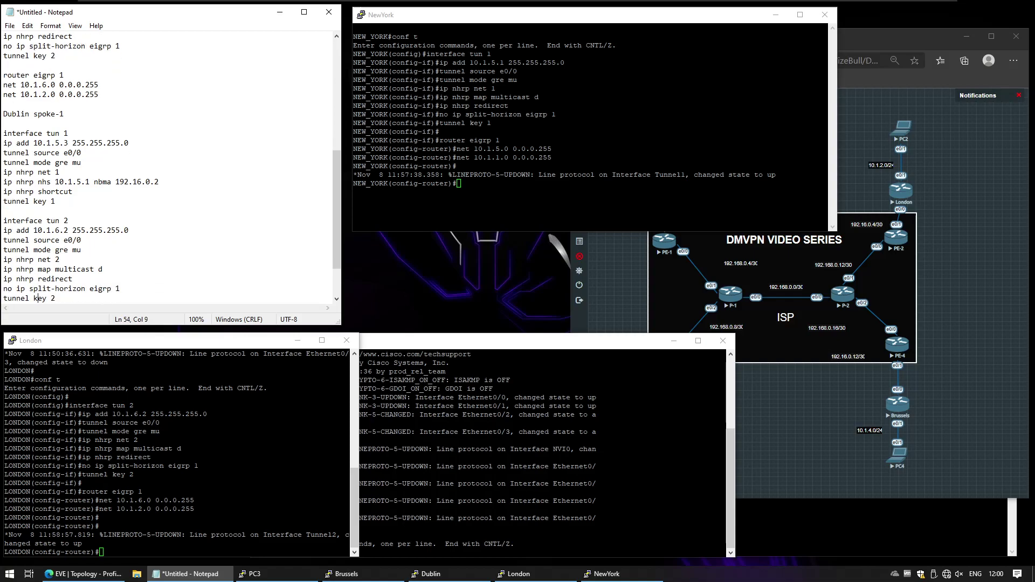
{"action": "left_click_drag", "start_coordinate": [4, 211], "coordinate": [3, 237]}
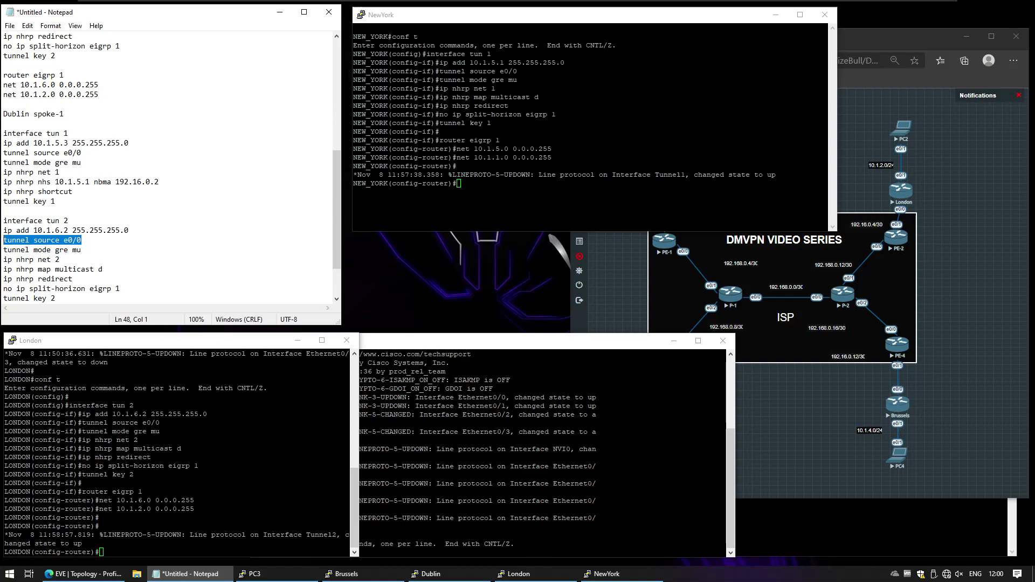
{"action": "left_click", "coordinate": [55, 298]}
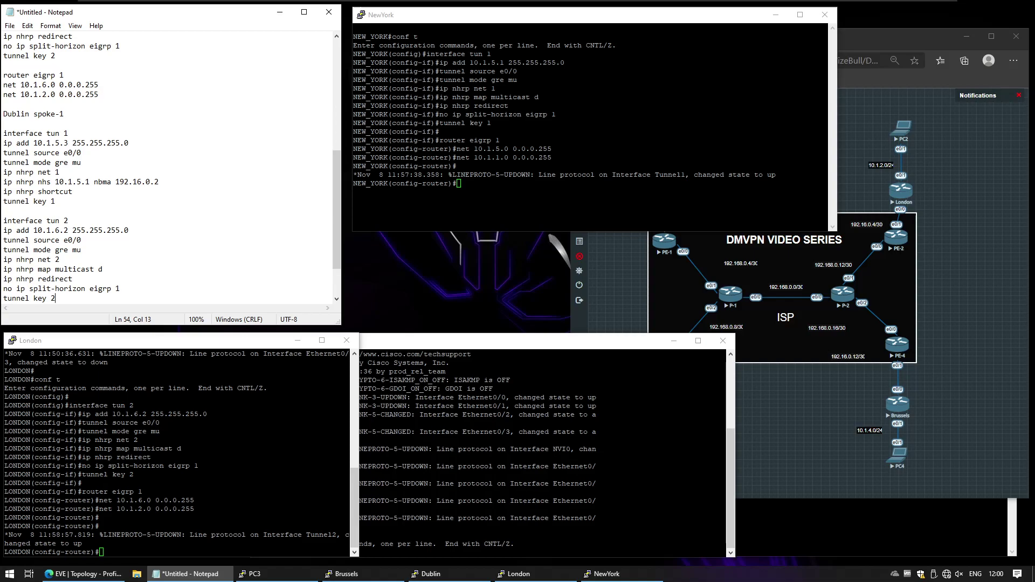
{"action": "left_click", "coordinate": [68, 221]}
{"action": "scroll", "coordinate": [167, 167], "scroll_direction": "down", "scroll_amount": 2}
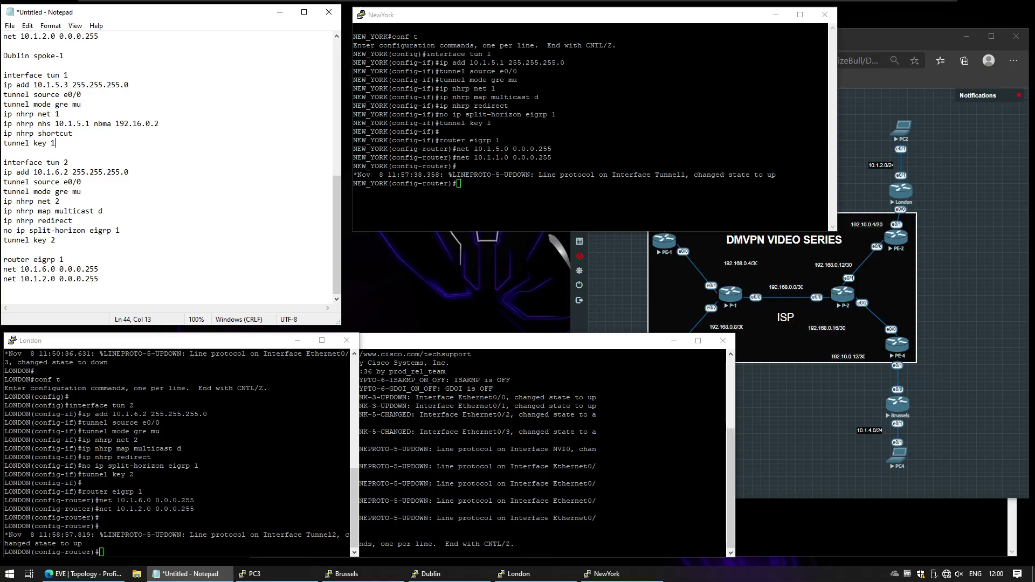
{"action": "scroll", "coordinate": [168, 167], "scroll_direction": "up", "scroll_amount": 2}
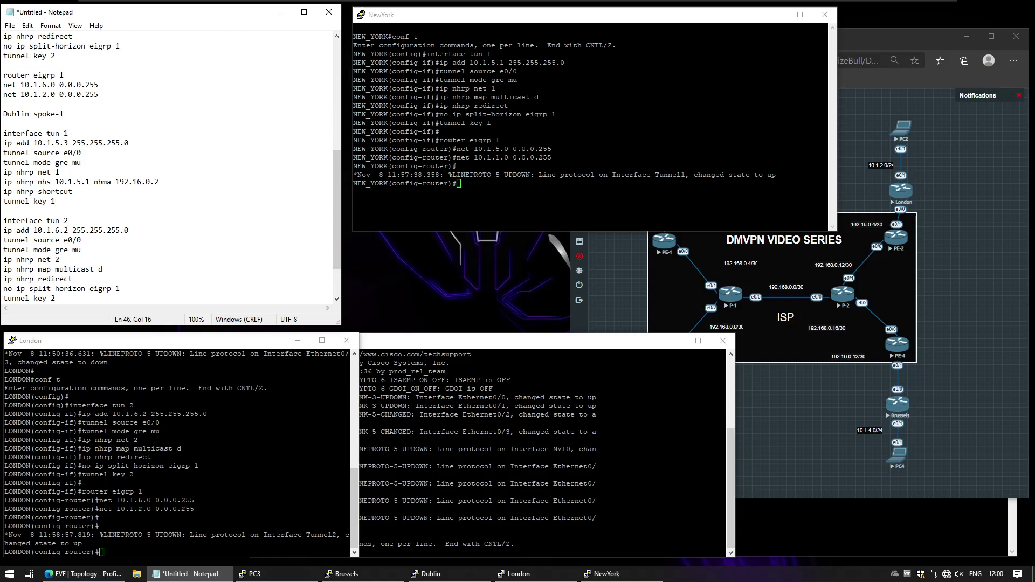
Set tunnel 2 to 10.1.6.3 with NHS 10.1.6.2 nbma 192.16.0.2, multicast on both NHS lines.
{"action": "key", "text": "BackSpace"}
{"action": "type", "text": "3"}
{"action": "key", "text": "Down"}
{"action": "key", "text": "End"}
{"action": "key", "text": "BackSpace"}
{"action": "key", "text": "BackSpace"}
{"action": "key", "text": "BackSpace"}
{"action": "key", "text": "BackSpace"}
{"action": "key", "text": "BackSpace"}
{"action": "key", "text": "BackSpace"}
{"action": "key", "text": "BackSpace"}
{"action": "key", "text": "BackSpace"}
{"action": "key", "text": "BackSpace"}
{"action": "key", "text": "BackSpace"}
{"action": "key", "text": "BackSpace"}
{"action": "key", "text": "BackSpace"}
{"action": "key", "text": "BackSpace"}
{"action": "key", "text": "BackSpace"}
{"action": "key", "text": "BackSpace"}
{"action": "type", "text": "nhs 10.1.6.2 nbma 192.16.0.2 multicast"}
{"action": "left_click", "coordinate": [59, 240]}
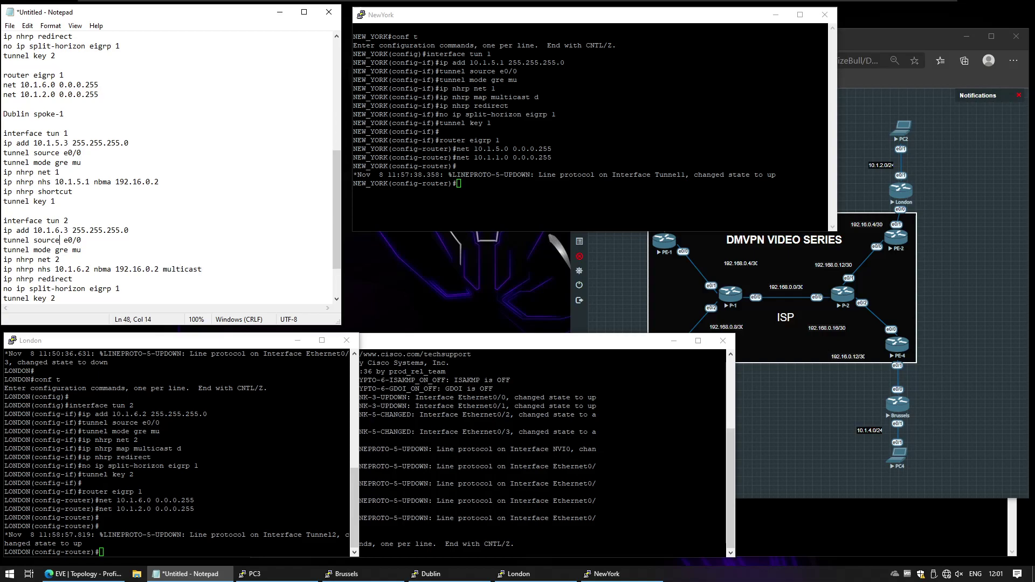
{"action": "key", "text": "Up"}
{"action": "key", "text": "Up"}
{"action": "type", "text": "multicast"}
Replace tunnel 2's redirect with shortcut and delete its split-horizon line.
{"action": "key", "text": "Down"}
{"action": "key", "text": "Down"}
{"action": "key", "text": "Down"}
{"action": "key", "text": "Down"}
{"action": "key", "text": "End"}
{"action": "key", "text": "BackSpace"}
{"action": "key", "text": "BackSpace"}
{"action": "key", "text": "BackSpace"}
{"action": "key", "text": "BackSpace"}
{"action": "key", "text": "BackSpace"}
{"action": "key", "text": "BackSpace"}
{"action": "key", "text": "BackSpace"}
{"action": "key", "text": "BackSpace"}
{"action": "type", "text": "shortcut"}
{"action": "key", "text": "Down"}
{"action": "key", "text": "Home"}
{"action": "key", "text": "shift+End"}
{"action": "key", "text": "BackSpace"}
{"action": "key", "text": "BackSpace"}
Add router eigrp 1 with draft network lines 10.1.6.0, 10.1.2.0 and a copied 10.1.6.0.
{"action": "key", "text": "Return"}
{"action": "key", "text": "Return"}
{"action": "type", "text": "router eigrp 1"}
{"action": "key", "text": "Return"}
{"action": "type", "text": "net 10.1.6.0 0.0.0.255"}
{"action": "key", "text": "Return"}
{"action": "type", "text": "net 10.1.2.0 0.0.0.255"}
{"action": "key", "text": "Return"}
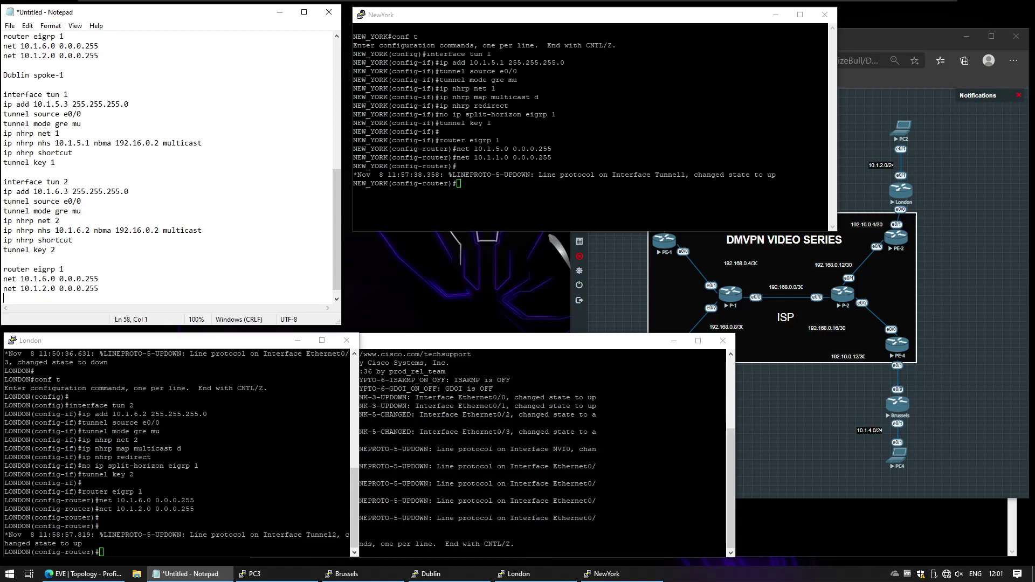
{"action": "left_click", "coordinate": [51, 279]}
{"action": "key", "text": "shift+Home"}
{"action": "key", "text": "ctrl+c"}
{"action": "key", "text": "End"}
{"action": "key", "text": "Return"}
{"action": "key", "text": "ctrl+v"}
Correct the networks to 10.1.5.0 and 10.1.3.0, then select Dublin's config block.
{"action": "left_click", "coordinate": [95, 279]}
{"action": "key", "text": "BackSpace"}
{"action": "type", "text": "5"}
{"action": "key", "text": "Down"}
{"action": "key", "text": "Down"}
{"action": "key", "text": "Home"}
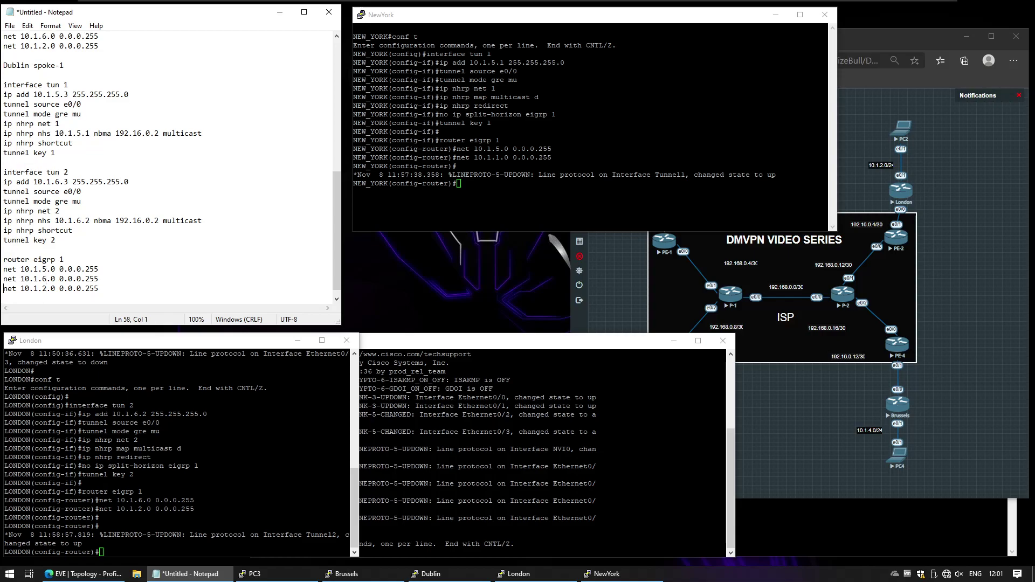
{"action": "key", "text": "Right"}
{"action": "key", "text": "Right"}
{"action": "key", "text": "Right"}
{"action": "key", "text": "BackSpace"}
{"action": "type", "text": "3"}
{"action": "key", "text": "Down"}
{"action": "key", "text": "shift+Up"}
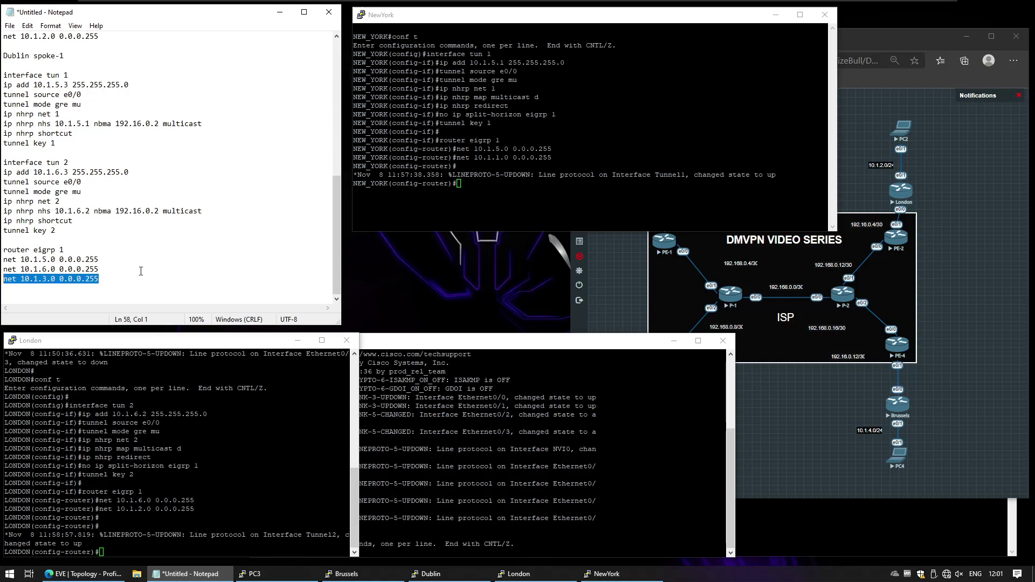
{"action": "key", "text": "shift+Up"}
{"action": "key", "text": "shift+Up"}
{"action": "key", "text": "shift+Up"}
{"action": "key", "text": "shift+Up"}
{"action": "key", "text": "shift+Up"}
{"action": "key", "text": "shift+Up"}
{"action": "key", "text": "shift+Up"}
{"action": "key", "text": "shift+Up"}
{"action": "key", "text": "shift+Up"}
{"action": "key", "text": "shift+Up"}
{"action": "key", "text": "shift+Up"}
{"action": "key", "text": "shift+Up"}
{"action": "key", "text": "shift+Up"}
{"action": "key", "text": "shift+Up"}
{"action": "key", "text": "shift+Up"}
{"action": "key", "text": "shift+Up"}
{"action": "key", "text": "shift+Up"}
{"action": "key", "text": "shift+Up"}
{"action": "key", "text": "shift+Up"}
{"action": "key", "text": "shift+Up"}
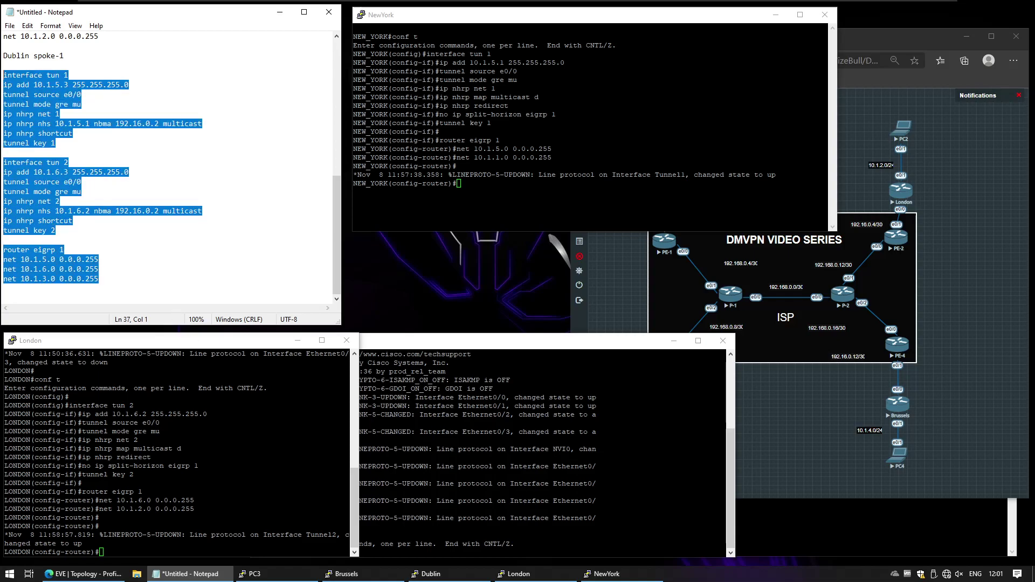
Paste Dublin's config into the router, ping 10.1.6.3, and ready a ping to 10.1.6.2.
{"action": "key", "text": "alt+Tab"}
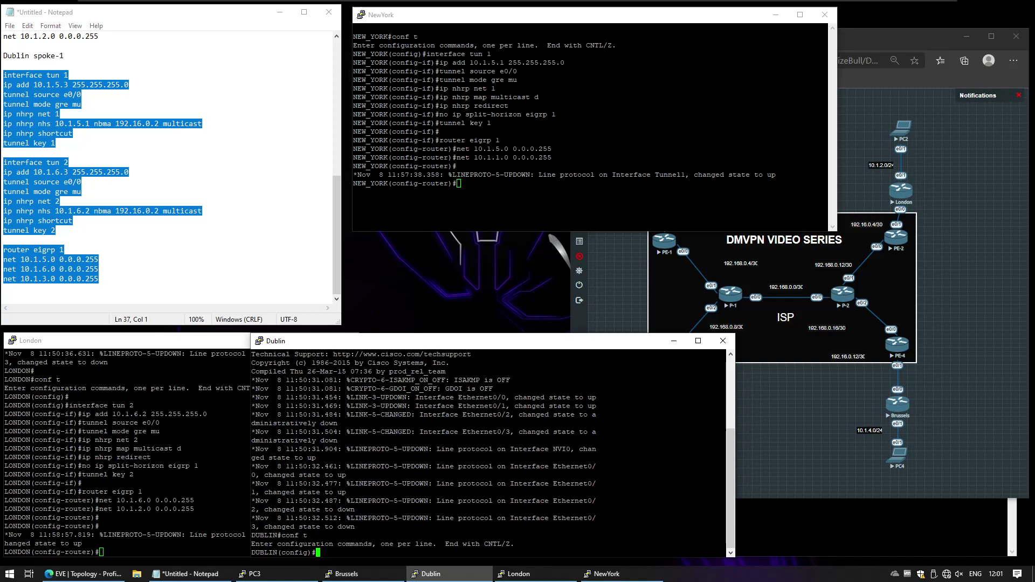
{"action": "key", "text": "shift+Insert"}
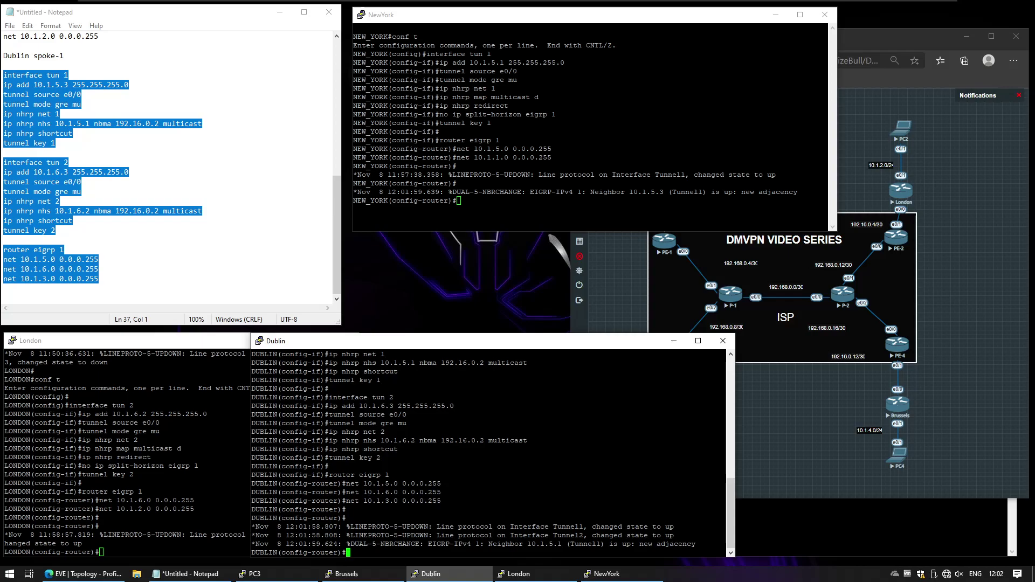
{"action": "type", "text": "do ping 10.1.6.3"}
{"action": "key", "text": "Return"}
{"action": "key", "text": "Up"}
{"action": "key", "text": "BackSpace"}
{"action": "type", "text": "2"}
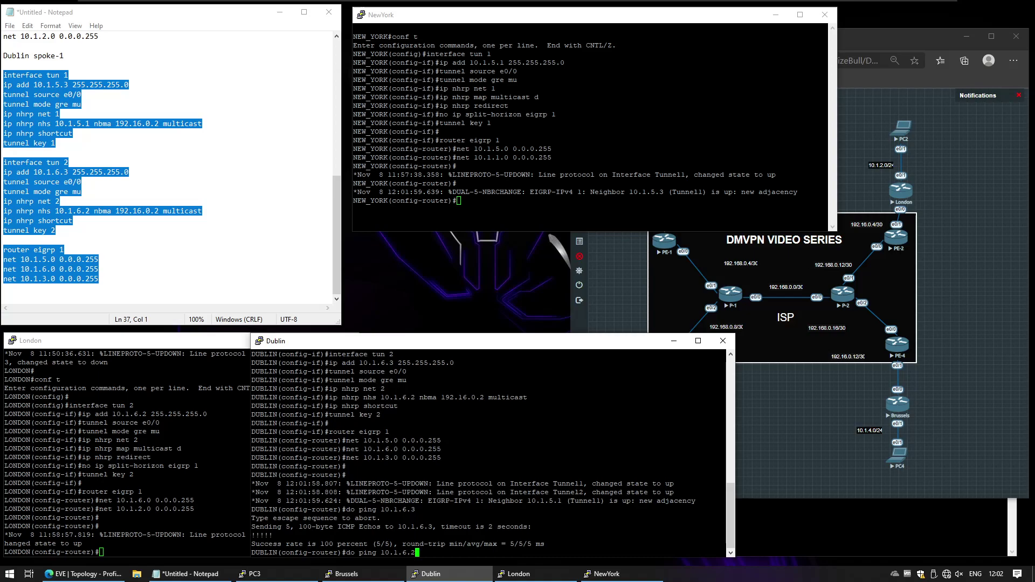
Draft negated NHS 10.1.6.2 lines for nbma 192.16.0.2 and 192.16.0.6, and select tunnel 2's block.
{"action": "left_click", "coordinate": [72, 221]}
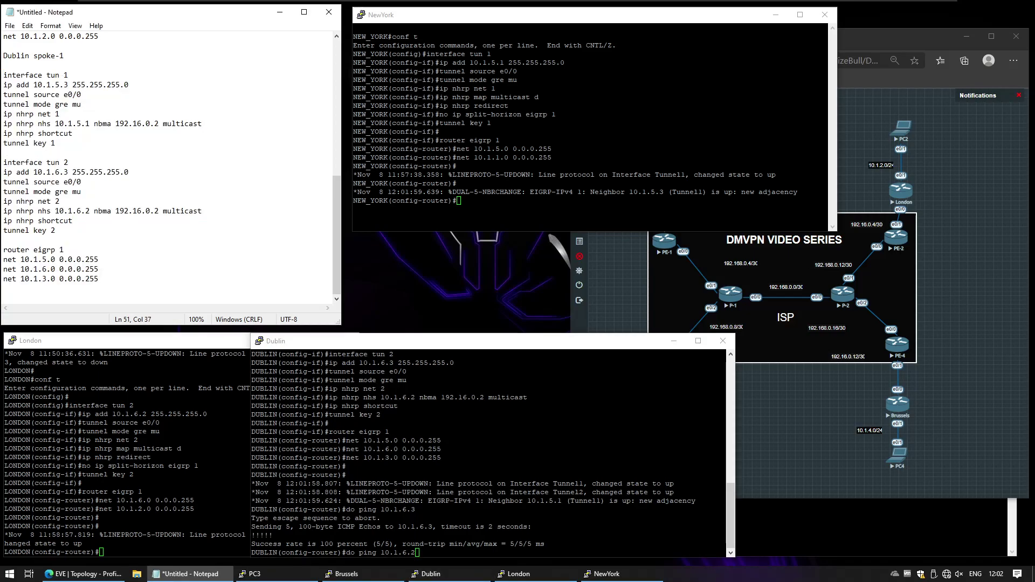
{"action": "type", "text": "no"}
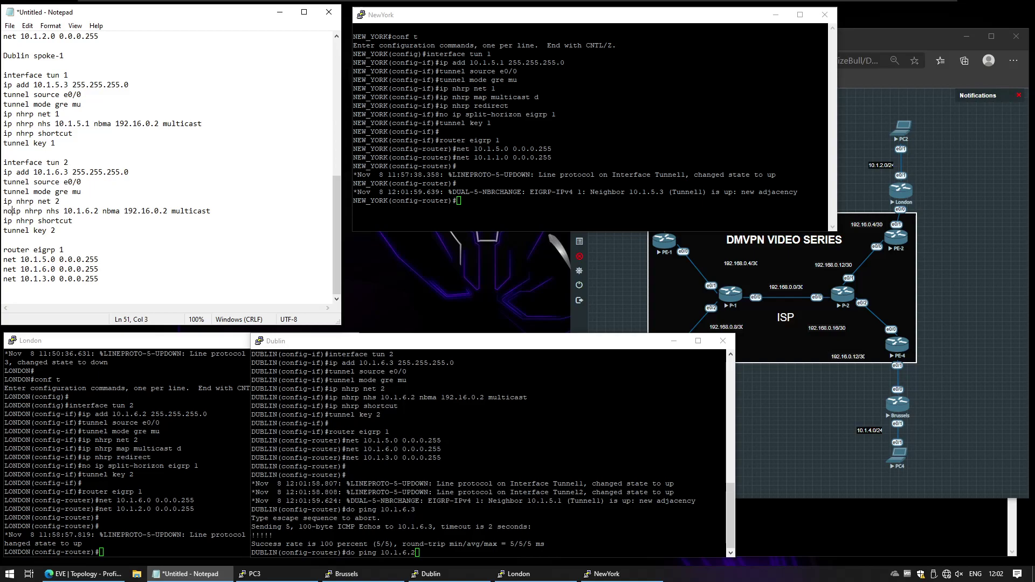
{"action": "key", "text": "End"}
{"action": "key", "text": "shift+Home"}
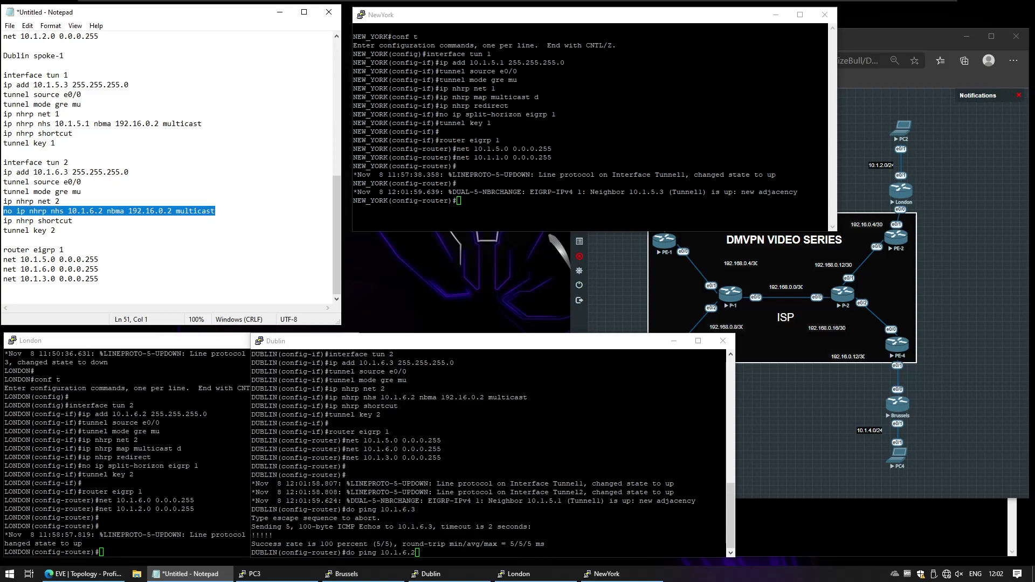
{"action": "key", "text": "ctrl+c"}
{"action": "key", "text": "End"}
{"action": "key", "text": "Return"}
{"action": "key", "text": "ctrl+v"}
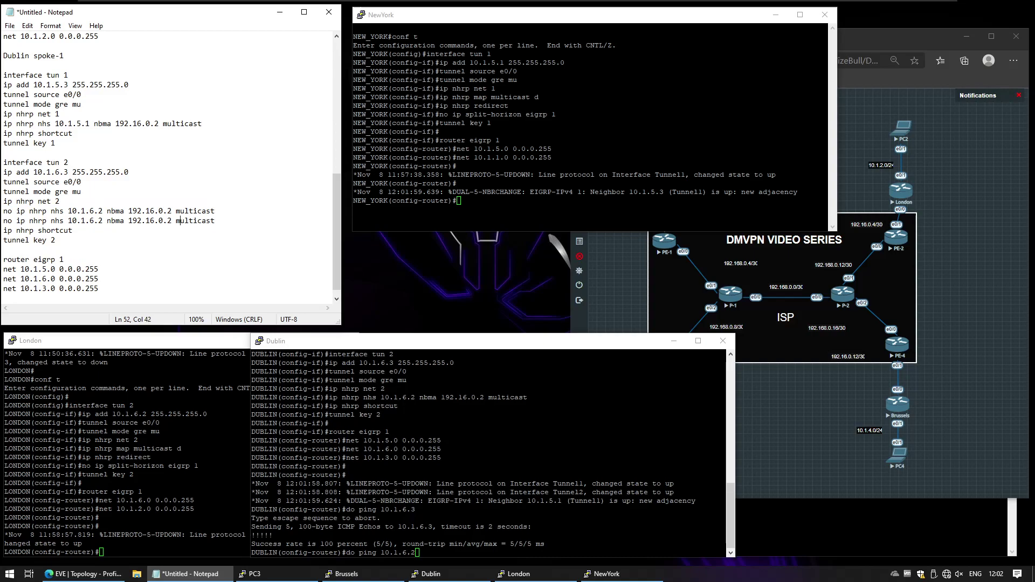
{"action": "key", "text": "BackSpace"}
{"action": "type", "text": "6"}
{"action": "key", "text": "End"}
{"action": "key", "text": "shift+Up"}
{"action": "key", "text": "shift+Up"}
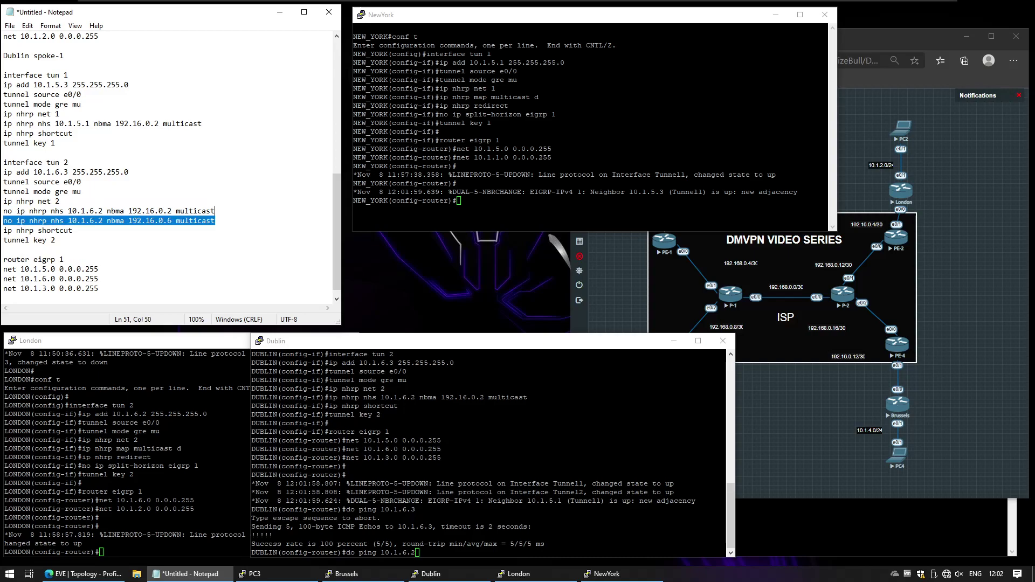
{"action": "key", "text": "shift+Up"}
{"action": "key", "text": "shift+Up"}
{"action": "key", "text": "shift+Up"}
{"action": "key", "text": "shift+Up"}
{"action": "key", "text": "shift+Up"}
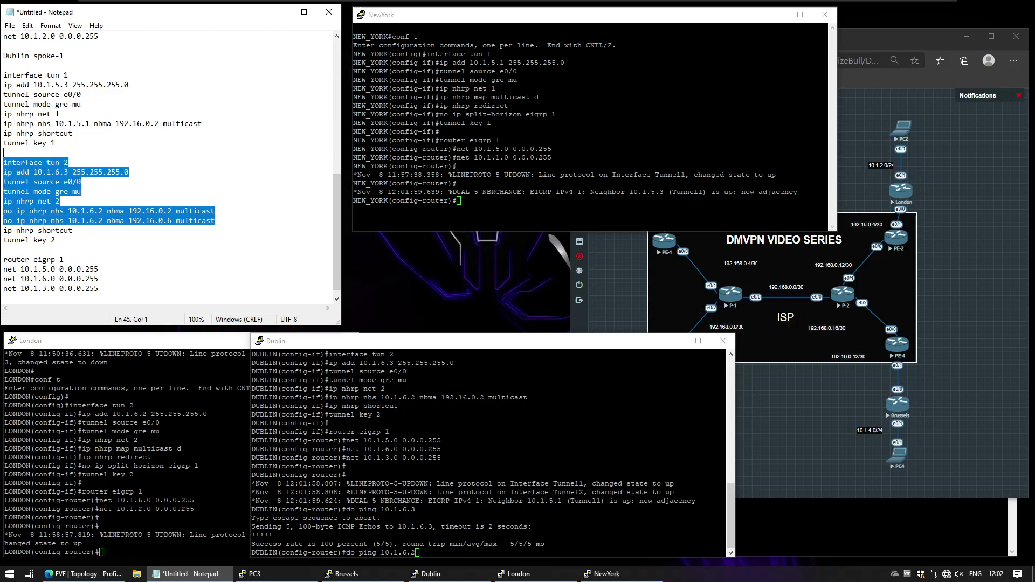
Apply the block on Dublin, then run 'ip nhrp nhs 10.1.6.2 nbma 192.16.0.6 multicast' without 'no'.
{"action": "key", "text": "alt+Tab"}
{"action": "key", "text": "BackSpace"}
{"action": "key", "text": "BackSpace"}
{"action": "key", "text": "BackSpace"}
{"action": "key", "text": "BackSpace"}
{"action": "key", "text": "BackSpace"}
{"action": "key", "text": "BackSpace"}
{"action": "key", "text": "BackSpace"}
{"action": "key", "text": "BackSpace"}
{"action": "key", "text": "BackSpace"}
{"action": "key", "text": "BackSpace"}
{"action": "key", "text": "BackSpace"}
{"action": "key", "text": "BackSpace"}
{"action": "key", "text": "BackSpace"}
{"action": "key", "text": "BackSpace"}
{"action": "key", "text": "BackSpace"}
{"action": "key", "text": "BackSpace"}
{"action": "key", "text": "shift+Insert"}
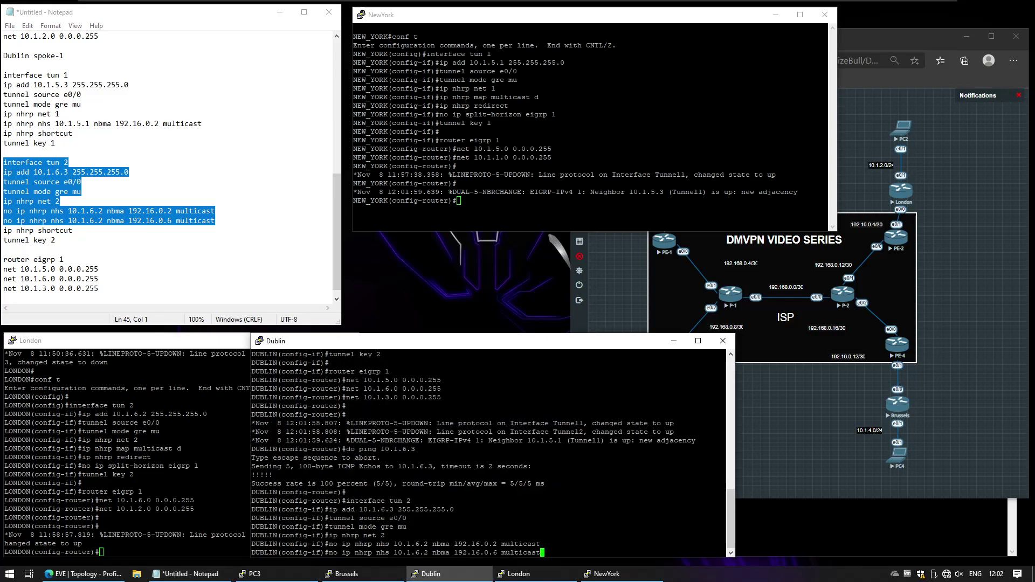
{"action": "key", "text": "Return"}
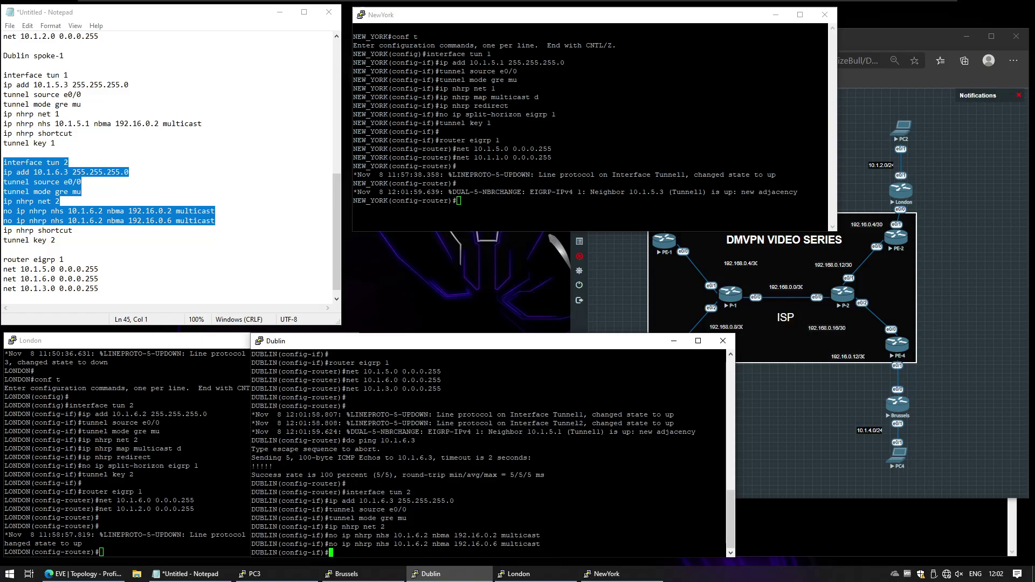
{"action": "left_click", "coordinate": [29, 231]}
{"action": "key", "text": "alt+Tab"}
{"action": "key", "text": "Up"}
{"action": "key", "text": "Left"}
{"action": "key", "text": "Left"}
{"action": "key", "text": "Left"}
{"action": "key", "text": "Left"}
{"action": "key", "text": "Left"}
{"action": "key", "text": "Left"}
{"action": "key", "text": "Left"}
{"action": "key", "text": "Left"}
{"action": "key", "text": "Left"}
{"action": "key", "text": "Left"}
{"action": "key", "text": "Left"}
{"action": "key", "text": "Left"}
{"action": "key", "text": "Left"}
{"action": "key", "text": "Left"}
{"action": "key", "text": "Left"}
{"action": "key", "text": "Left"}
{"action": "key", "text": "Left"}
{"action": "key", "text": "Left"}
{"action": "key", "text": "Left"}
{"action": "key", "text": "Left"}
{"action": "key", "text": "Left"}
{"action": "key", "text": "Left"}
{"action": "key", "text": "Left"}
{"action": "key", "text": "Left"}
{"action": "key", "text": "Left"}
{"action": "key", "text": "Left"}
{"action": "key", "text": "Left"}
{"action": "key", "text": "Left"}
{"action": "key", "text": "Left"}
{"action": "key", "text": "Left"}
{"action": "key", "text": "Left"}
{"action": "key", "text": "Left"}
{"action": "key", "text": "Left"}
{"action": "key", "text": "Left"}
{"action": "key", "text": "Left"}
{"action": "key", "text": "Left"}
{"action": "key", "text": "Left"}
{"action": "key", "text": "Left"}
{"action": "key", "text": "Left"}
{"action": "key", "text": "Left"}
{"action": "key", "text": "BackSpace"}
{"action": "key", "text": "BackSpace"}
{"action": "key", "text": "BackSpace"}
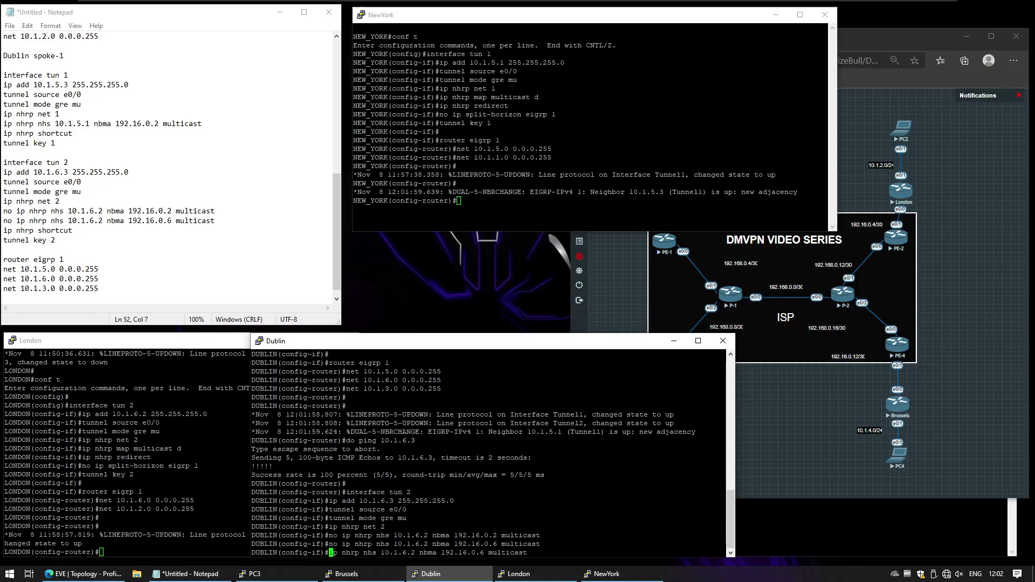
{"action": "key", "text": "Return"}
{"action": "key", "text": "Return"}
{"action": "key", "text": "Return"}
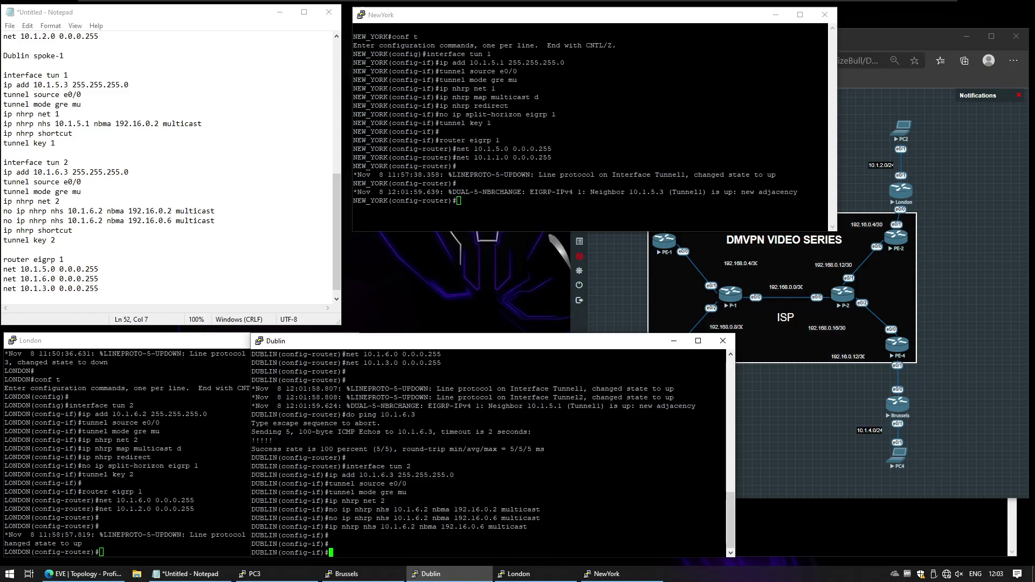
Shut and re-enable Dublin's tunnel 2, then display its EIGRP routes.
{"action": "type", "text": "sh"}
{"action": "key", "text": "Return"}
{"action": "type", "text": "no sh"}
{"action": "key", "text": "Return"}
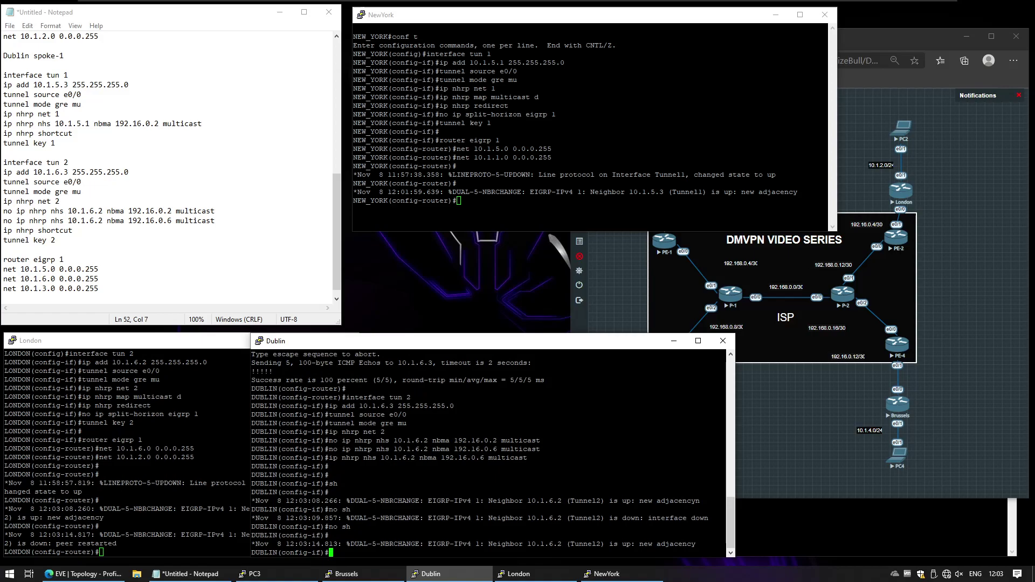
{"action": "type", "text": "do sh ip route eigrp"}
{"action": "key", "text": "Return"}
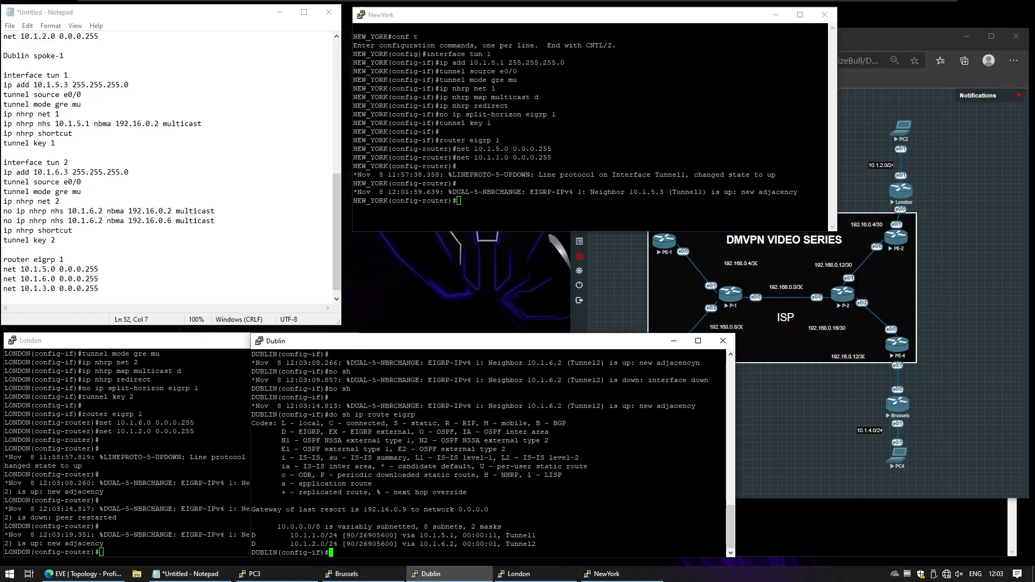
Remove the obsolete 192.16.0.2 NHS line and the leading 'no' in Notepad, then select Dublin's config.
{"action": "left_click", "coordinate": [226, 212]}
{"action": "key", "text": "shift+Home"}
{"action": "key", "text": "Delete"}
{"action": "key", "text": "Delete"}
{"action": "left_click", "coordinate": [60, 211]}
{"action": "key", "text": "Delete"}
{"action": "key", "text": "Delete"}
{"action": "key", "text": "Delete"}
{"action": "key", "text": "Down"}
{"action": "key", "text": "Down"}
{"action": "key", "text": "Down"}
{"action": "key", "text": "Down"}
{"action": "key", "text": "Down"}
{"action": "key", "text": "Down"}
{"action": "key", "text": "Down"}
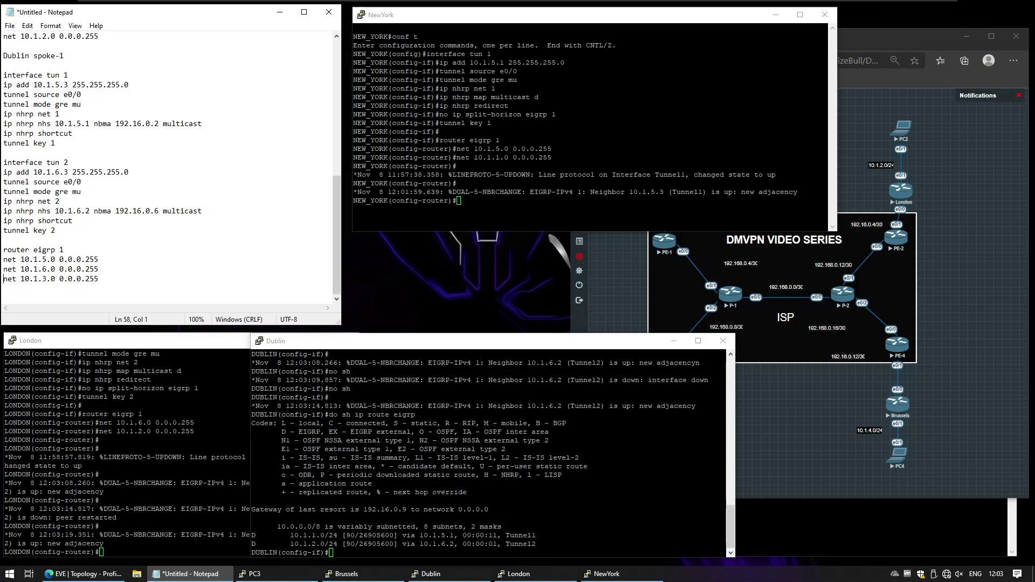
{"action": "key", "text": "End"}
{"action": "key", "text": "shift+Home"}
{"action": "key", "text": "shift+Up"}
{"action": "key", "text": "shift+Up"}
{"action": "key", "text": "shift+Up"}
{"action": "key", "text": "shift+Up"}
{"action": "key", "text": "shift+Up"}
{"action": "key", "text": "shift+Up"}
{"action": "key", "text": "shift+Up"}
{"action": "key", "text": "shift+Up"}
{"action": "key", "text": "shift+Up"}
{"action": "key", "text": "shift+Up"}
{"action": "key", "text": "shift+Up"}
{"action": "key", "text": "shift+Up"}
{"action": "key", "text": "shift+Up"}
{"action": "key", "text": "shift+Up"}
{"action": "key", "text": "shift+Up"}
{"action": "key", "text": "shift+Up"}
{"action": "key", "text": "shift+Up"}
{"action": "key", "text": "shift+Up"}
{"action": "key", "text": "shift+Up"}
{"action": "key", "text": "shift+Up"}
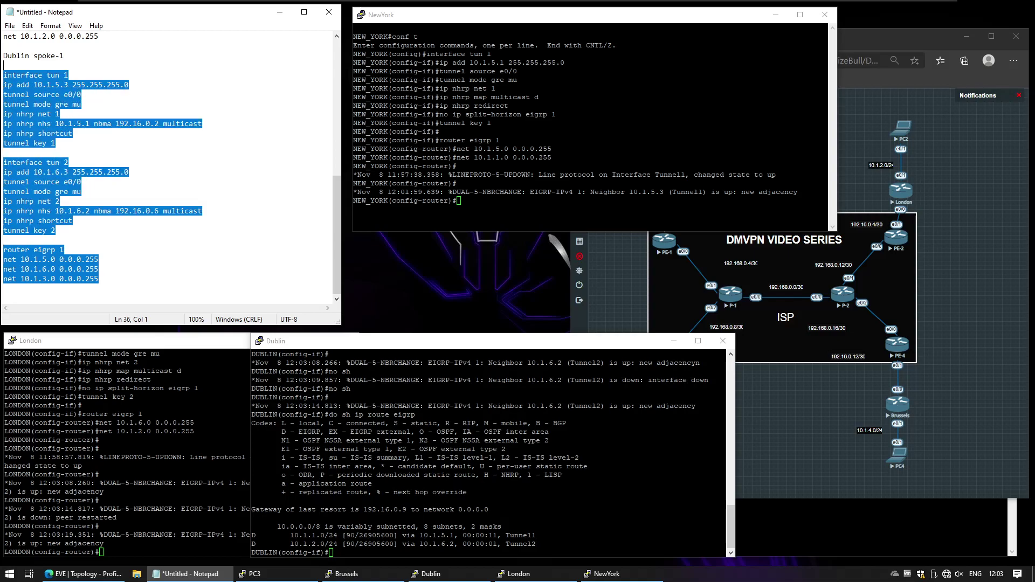
Add a 'Brussels spoke-2' heading and paste Dublin's config beneath it.
{"action": "key", "text": "Down"}
{"action": "key", "text": "Down"}
{"action": "key", "text": "Down"}
{"action": "key", "text": "Down"}
{"action": "key", "text": "Down"}
{"action": "key", "text": "Down"}
{"action": "key", "text": "Down"}
{"action": "key", "text": "Down"}
{"action": "key", "text": "Down"}
{"action": "key", "text": "Down"}
{"action": "key", "text": "Down"}
{"action": "key", "text": "Down"}
{"action": "key", "text": "Down"}
{"action": "key", "text": "Down"}
{"action": "key", "text": "Down"}
{"action": "key", "text": "Down"}
{"action": "key", "text": "Down"}
{"action": "key", "text": "Down"}
{"action": "key", "text": "Down"}
{"action": "key", "text": "Down"}
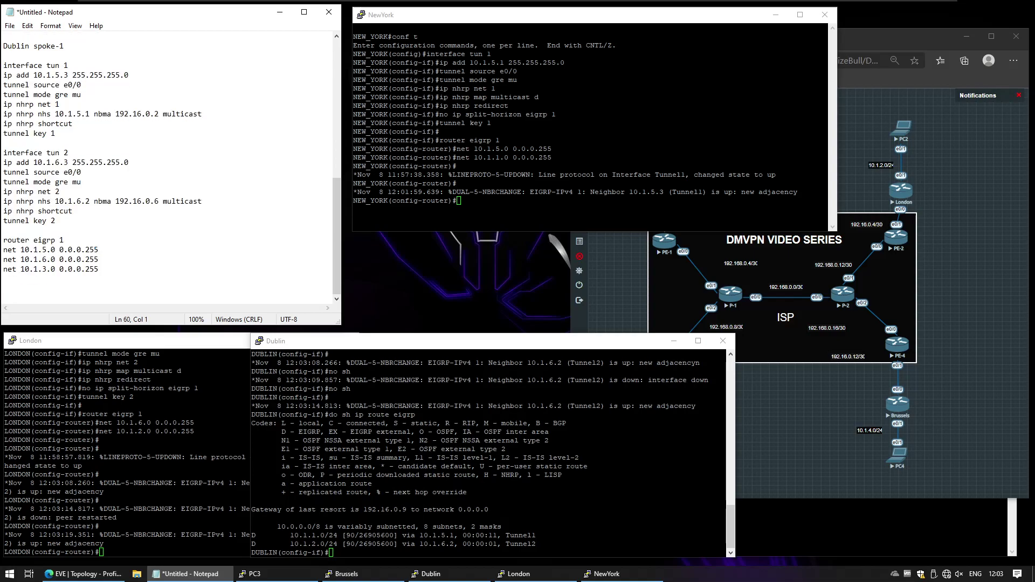
{"action": "type", "text": "Brussels spoke-2"}
{"action": "key", "text": "Return"}
{"action": "key", "text": "Return"}
{"action": "key", "text": "ctrl+v"}
{"action": "key", "text": "Home"}
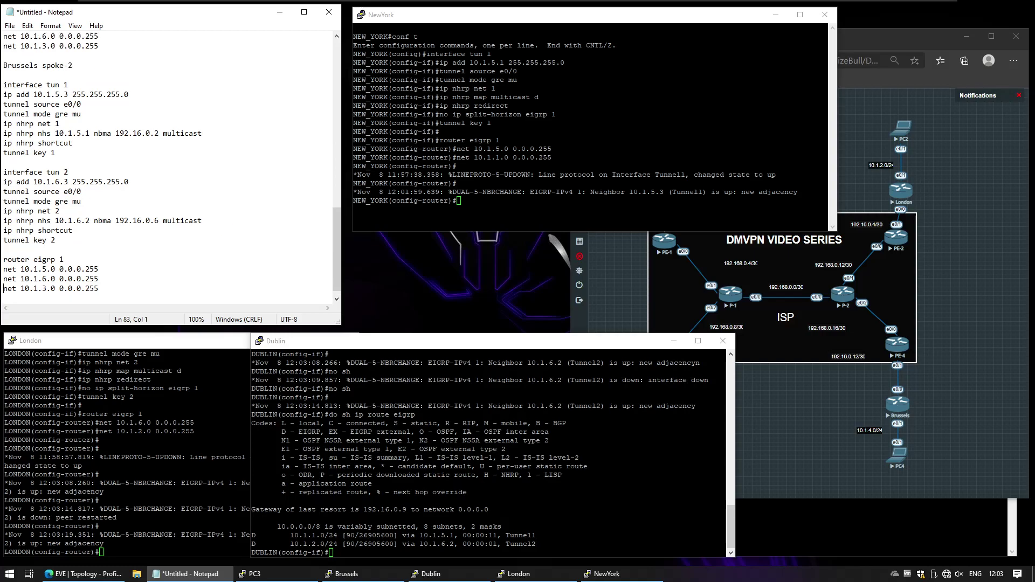
Change the tunnel addresses to 10.1.5.4 and 10.1.6.4.
{"action": "left_click", "coordinate": [3, 95]}
{"action": "left_click", "coordinate": [55, 95]}
{"action": "key", "text": "BackSpace"}
{"action": "type", "text": "4"}
{"action": "key", "text": "Down"}
{"action": "key", "text": "Down"}
{"action": "key", "text": "Down"}
{"action": "key", "text": "Down"}
{"action": "key", "text": "Down"}
{"action": "key", "text": "Down"}
{"action": "key", "text": "Down"}
{"action": "key", "text": "Delete"}
{"action": "type", "text": "4"}
Change net 10.1.3.0 to 10.1.4.0 and select the Brussels config block.
{"action": "key", "text": "Down"}
{"action": "key", "text": "Down"}
{"action": "key", "text": "Down"}
{"action": "key", "text": "Down"}
{"action": "key", "text": "Down"}
{"action": "key", "text": "Down"}
{"action": "left_click", "coordinate": [4, 289]}
{"action": "key", "text": "Right"}
{"action": "key", "text": "Right"}
{"action": "key", "text": "Right"}
{"action": "key", "text": "Right"}
{"action": "key", "text": "Right"}
{"action": "key", "text": "Right"}
{"action": "key", "text": "Right"}
{"action": "key", "text": "Right"}
{"action": "key", "text": "Right"}
{"action": "key", "text": "Right"}
{"action": "key", "text": "Left"}
{"action": "key", "text": "BackSpace"}
{"action": "type", "text": "4"}
{"action": "key", "text": "Down"}
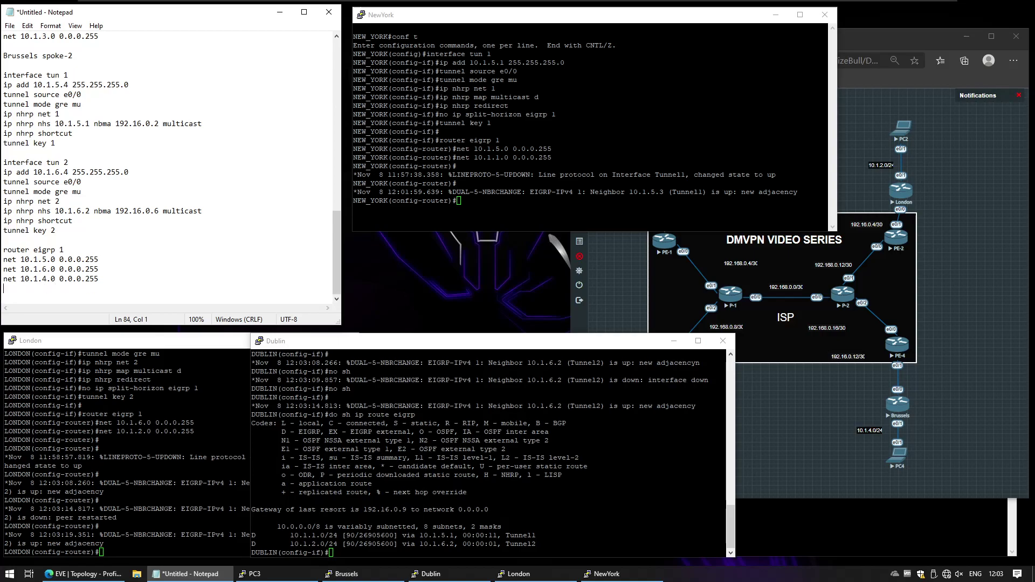
{"action": "key", "text": "shift+Up"}
{"action": "key", "text": "shift+Up"}
{"action": "key", "text": "shift+Up"}
{"action": "key", "text": "shift+Up"}
{"action": "key", "text": "shift+Up"}
{"action": "key", "text": "shift+Up"}
{"action": "key", "text": "shift+Up"}
{"action": "key", "text": "shift+Up"}
{"action": "key", "text": "shift+Up"}
{"action": "key", "text": "shift+Up"}
{"action": "key", "text": "shift+Up"}
{"action": "key", "text": "shift+Up"}
{"action": "key", "text": "shift+Up"}
{"action": "key", "text": "shift+Up"}
{"action": "key", "text": "shift+Up"}
{"action": "key", "text": "shift+Up"}
{"action": "key", "text": "shift+Up"}
{"action": "key", "text": "shift+Up"}
{"action": "key", "text": "shift+Up"}
{"action": "key", "text": "shift+Up"}
{"action": "key", "text": "shift+Up"}
{"action": "key", "text": "shift+Up"}
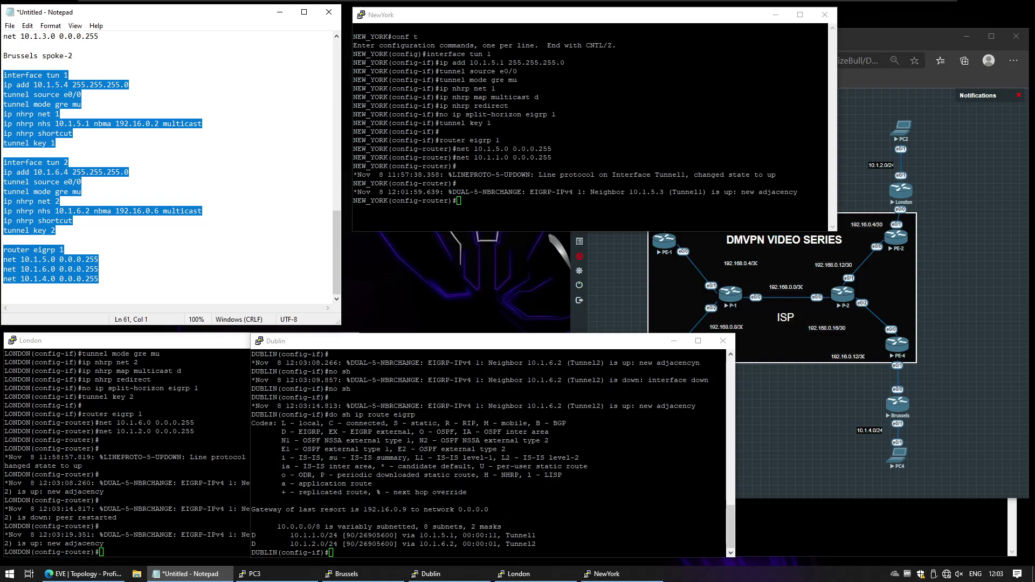
{"action": "key", "text": "alt+Tab"}
Enter conf t on Brussels and paste its spoke config.
{"action": "key", "text": "Return"}
{"action": "type", "text": "conf t"}
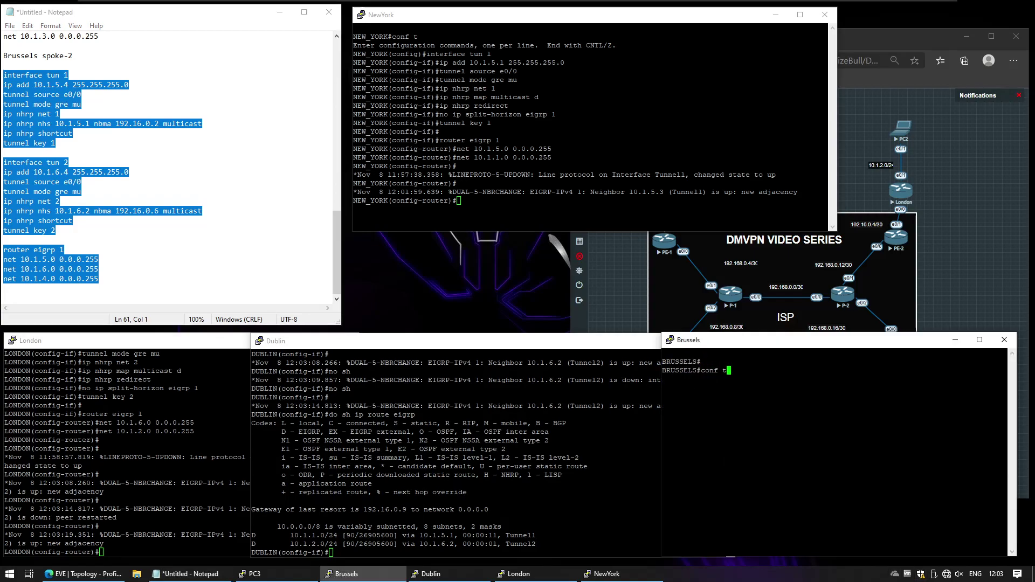
{"action": "key", "text": "Return"}
{"action": "key", "text": "shift+Insert"}
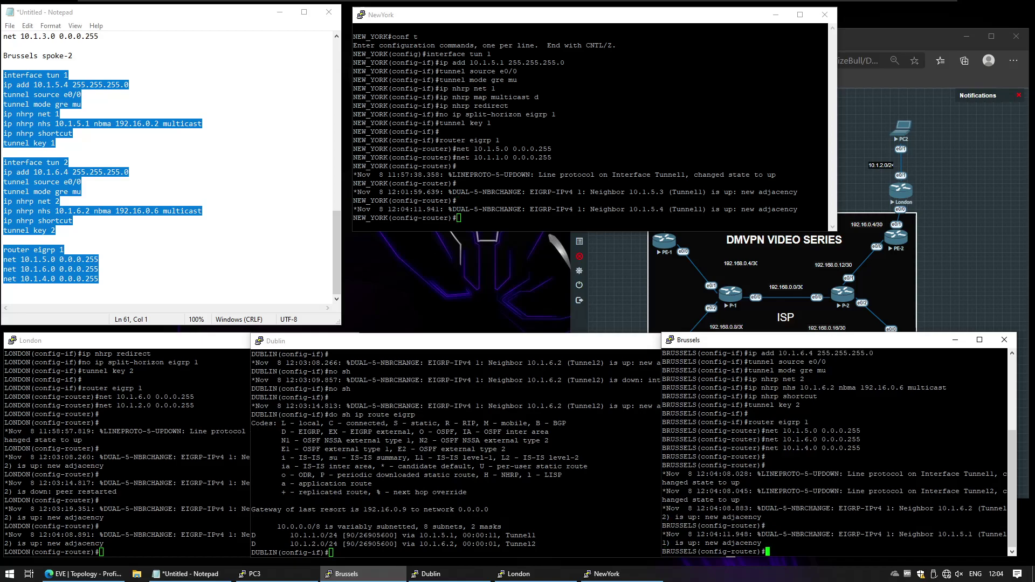
Rerun 'do sh ip route eigrp' on Dublin to see 10.1.4.0 learned.
{"action": "key", "text": "alt+Tab"}
{"action": "key", "text": "Up"}
{"action": "key", "text": "Return"}
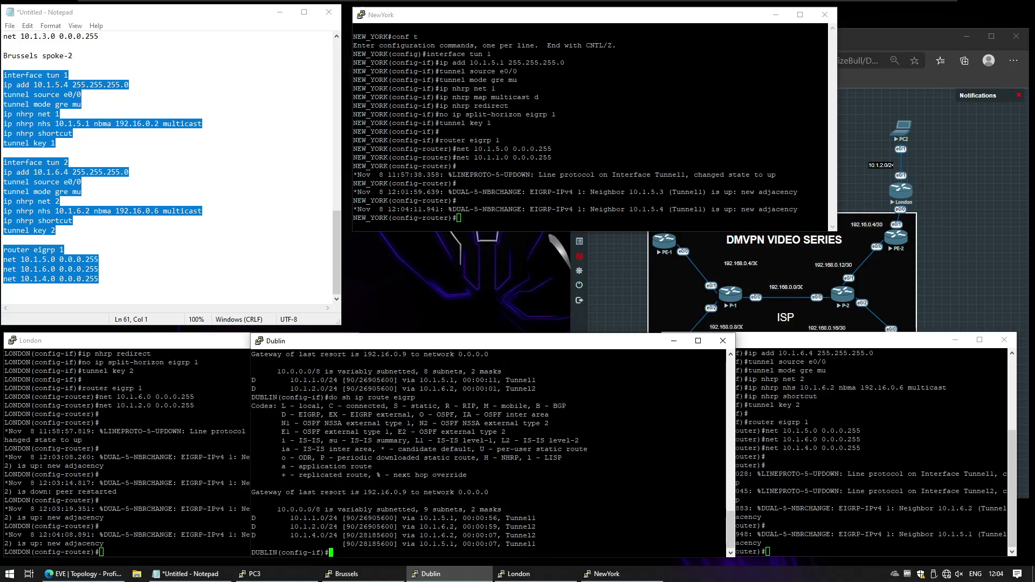
Traceroute from PC3 to 10.1.4.2 and highlight Dublin's two 10.1.4.0 routes.
{"action": "left_click", "coordinate": [253, 574]}
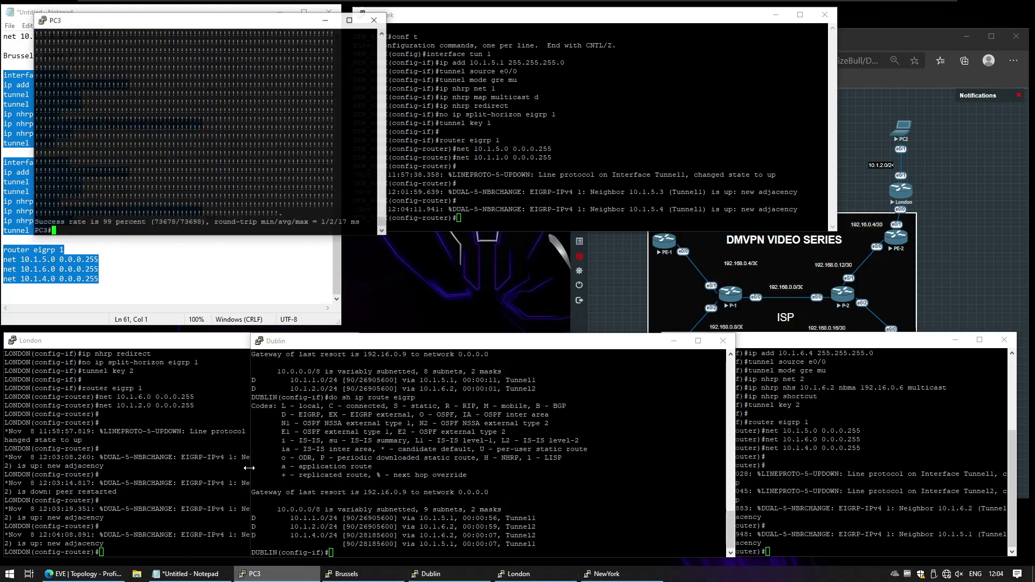
{"action": "type", "text": "traceroute 10.1.4.2"}
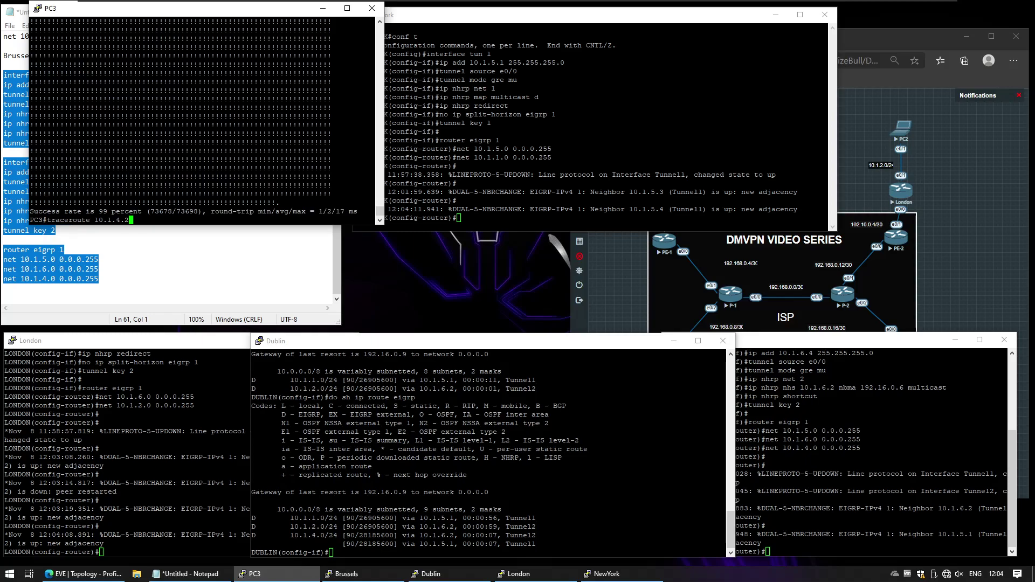
{"action": "key", "text": "Return"}
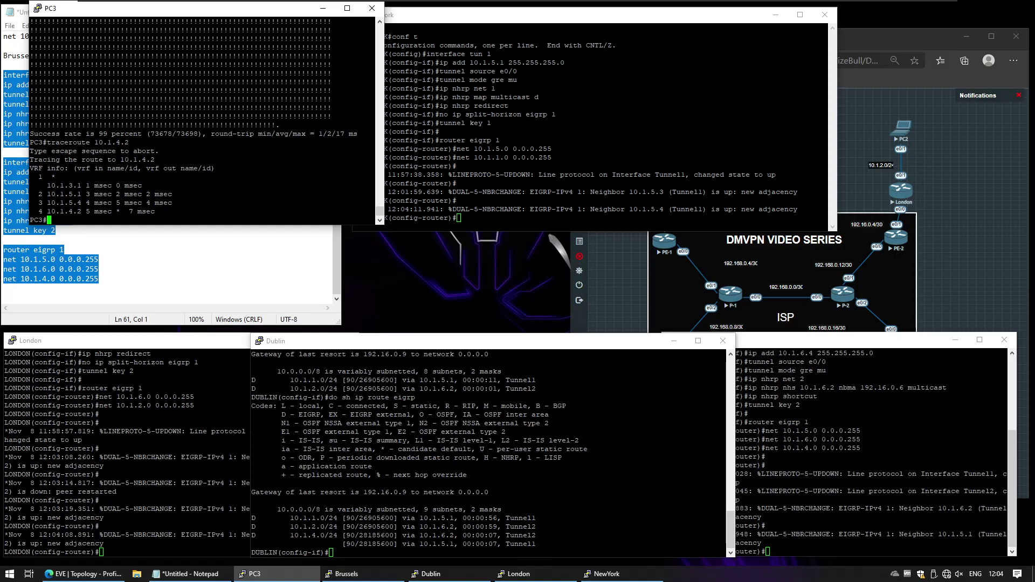
{"action": "left_click_drag", "start_coordinate": [286, 535], "coordinate": [537, 545]}
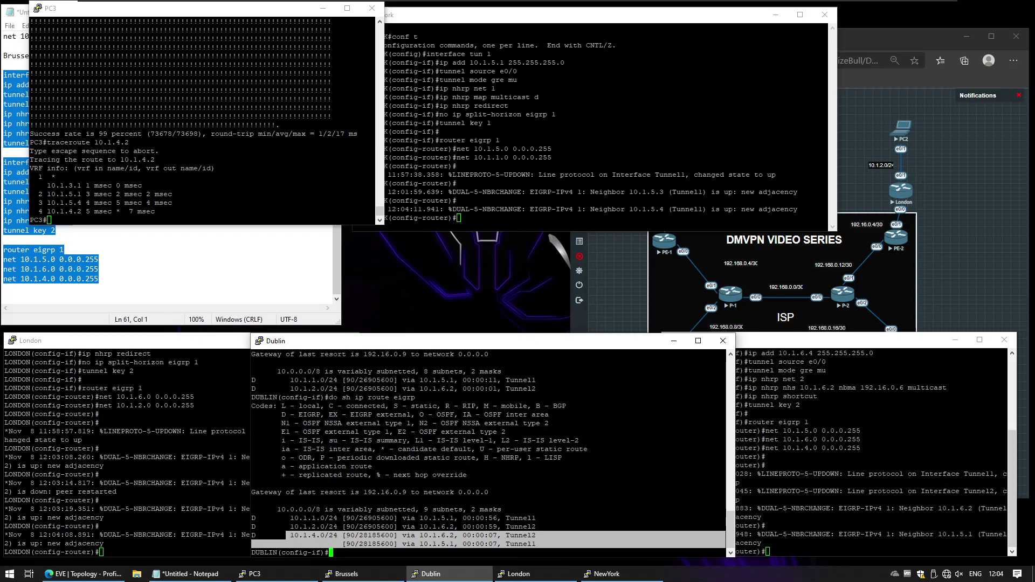
Rerun PC3's traceroute to 10.1.4.2 to see the direct spoke-to-spoke path.
{"action": "key", "text": "alt+Tab"}
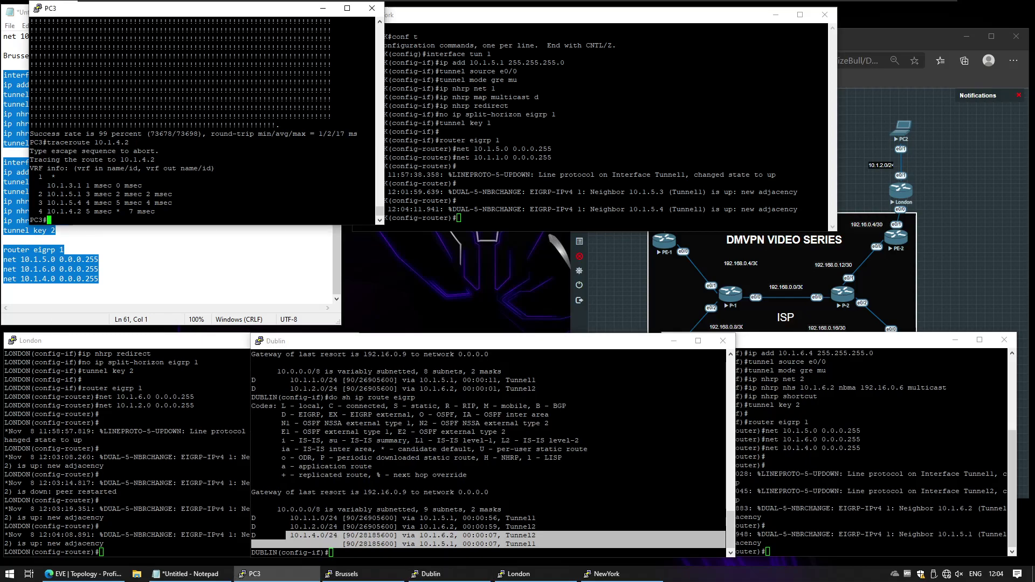
{"action": "key", "text": "Up"}
{"action": "key", "text": "Return"}
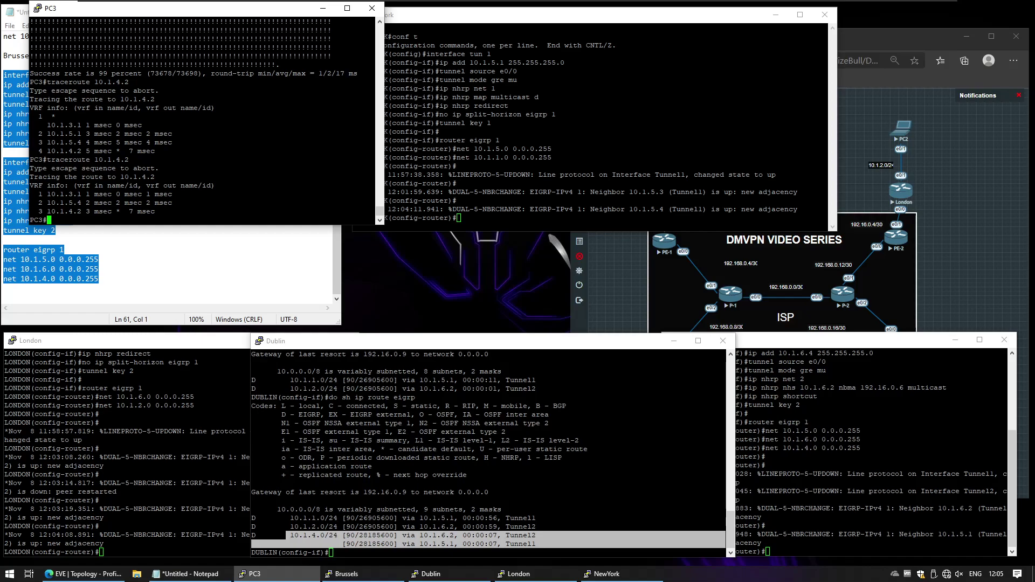
{"action": "left_click", "coordinate": [330, 552]}
In Notepad, write 'interface tun 1' followed by 'dela 100'.
{"action": "type", "text": "int"}
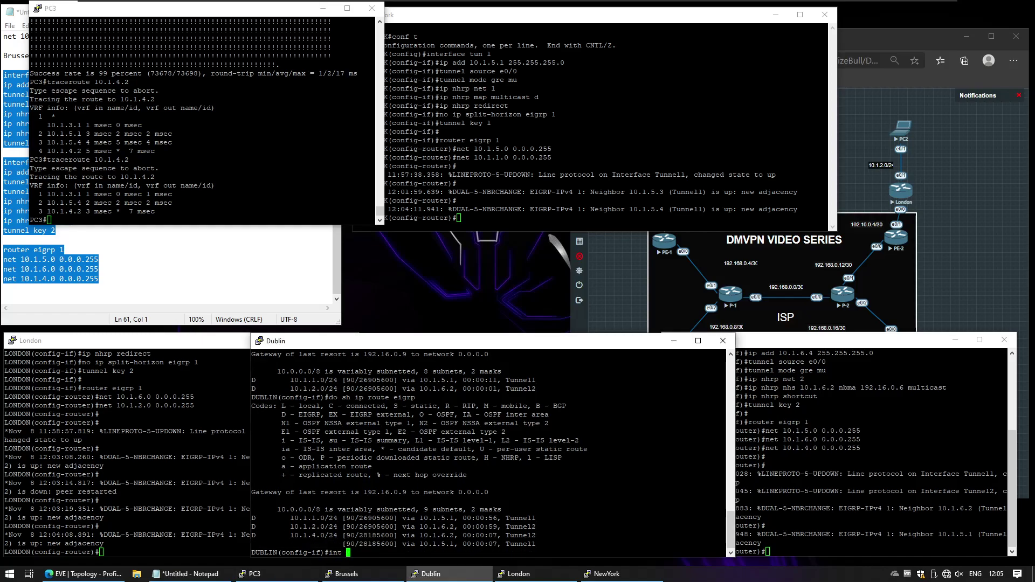
{"action": "key", "text": "BackSpace"}
{"action": "key", "text": "BackSpace"}
{"action": "key", "text": "BackSpace"}
{"action": "left_click", "coordinate": [5, 298]}
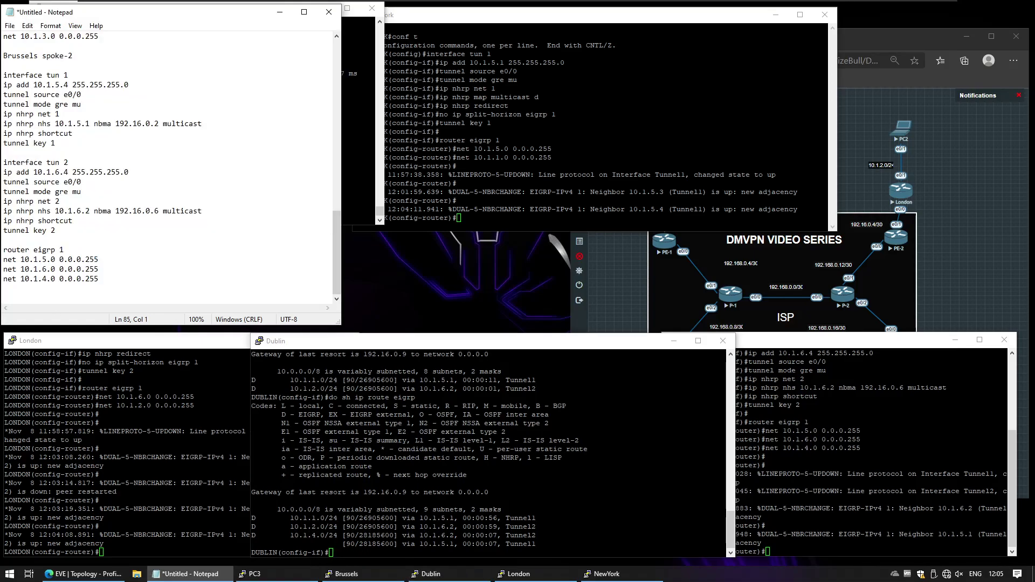
{"action": "type", "text": "interface tun 1"}
{"action": "key", "text": "Return"}
{"action": "type", "text": "el"}
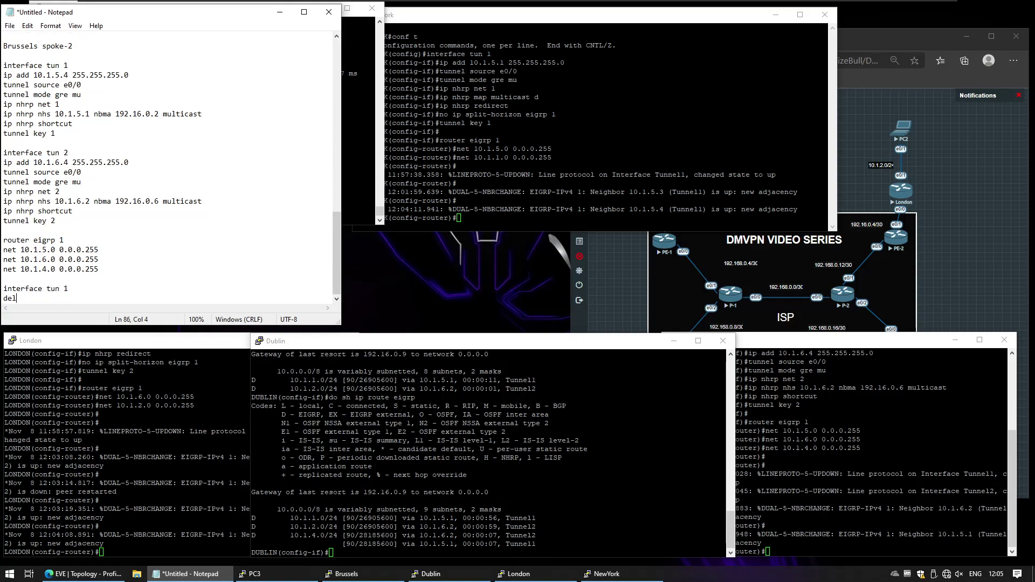
{"action": "type", "text": "a 100"}
{"action": "key", "text": "Return"}
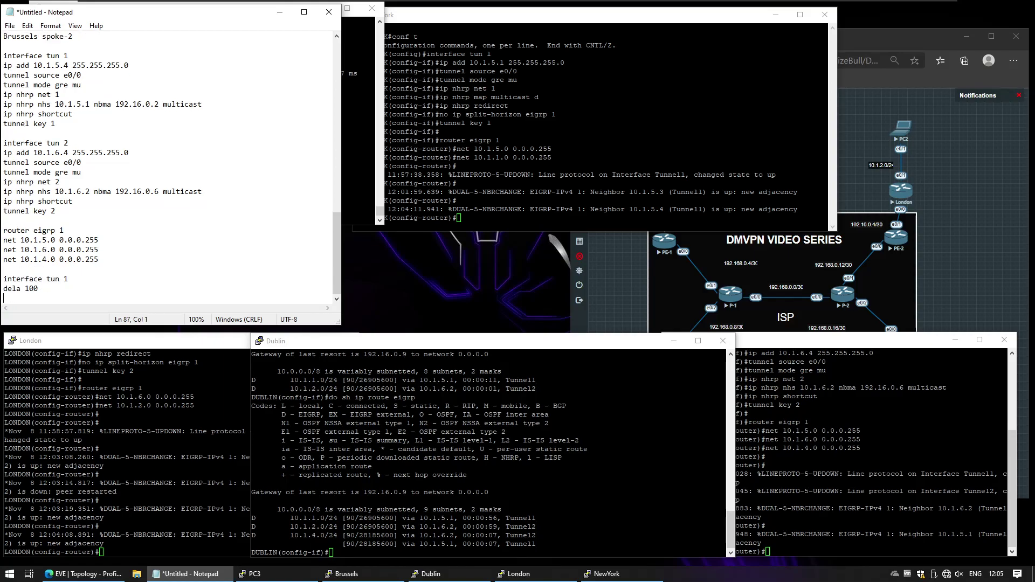
Duplicate those lines and edit the copy to 'interface tun 2' with 'dela 1000'.
{"action": "key", "text": "shift+Up"}
{"action": "key", "text": "shift+Up"}
{"action": "key", "text": "ctrl+c"}
{"action": "key", "text": "Right"}
{"action": "key", "text": "ctrl+v"}
{"action": "key", "text": "Up"}
{"action": "key", "text": "Up"}
{"action": "key", "text": "End"}
{"action": "key", "text": "BackSpace"}
{"action": "type", "text": "2"}
{"action": "key", "text": "Down"}
{"action": "type", "text": "0"}
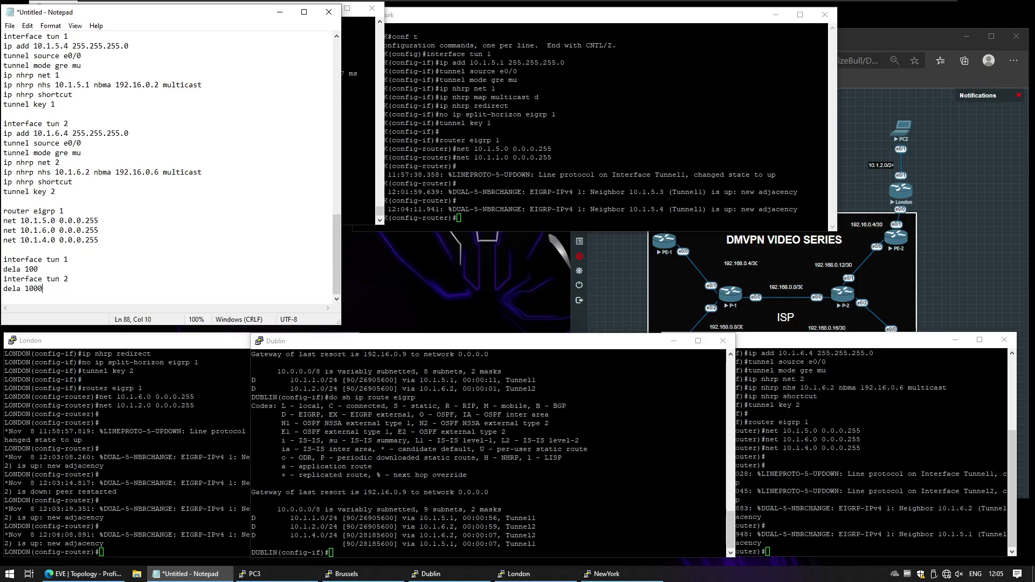
Copy all four tunnel delay lines and paste them into the Dublin and Brussels sessions.
{"action": "key", "text": "shift+Up"}
{"action": "key", "text": "shift+Up"}
{"action": "key", "text": "shift+Up"}
{"action": "key", "text": "shift+Up"}
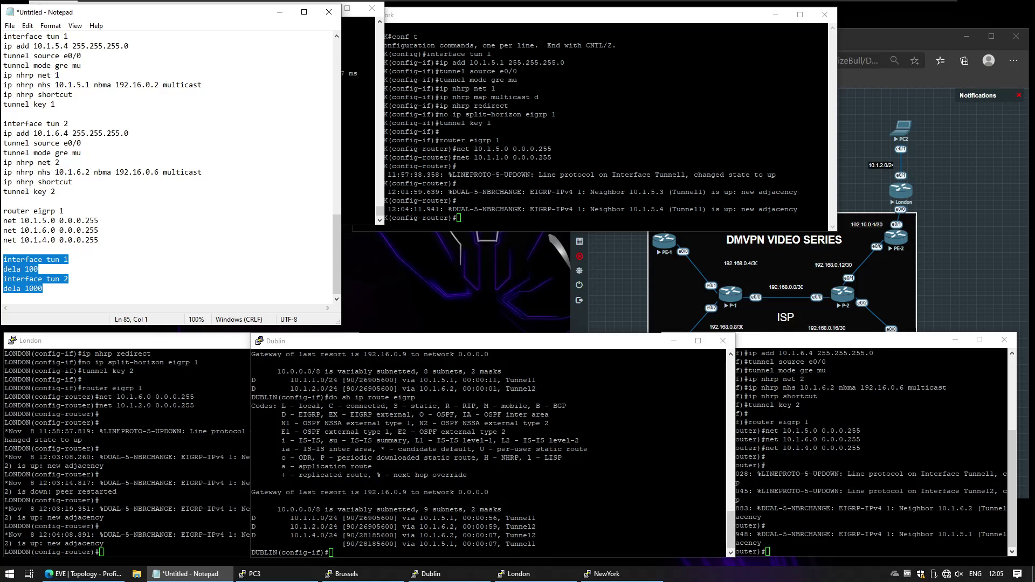
{"action": "key", "text": "ctrl+c"}
{"action": "key", "text": "alt+Tab"}
{"action": "key", "text": "shift+Insert"}
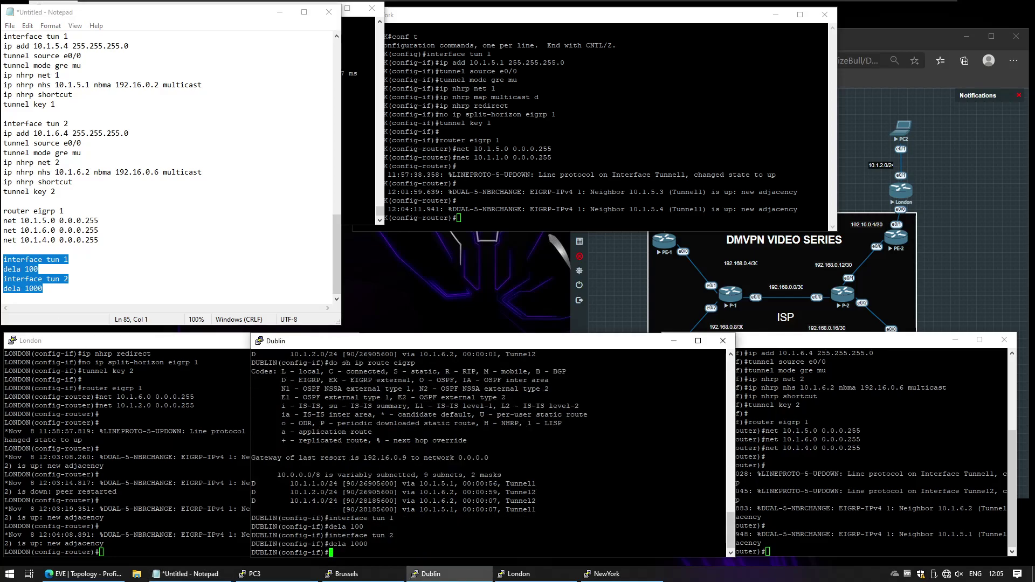
{"action": "key", "text": "alt+Tab"}
{"action": "key", "text": "shift+Insert"}
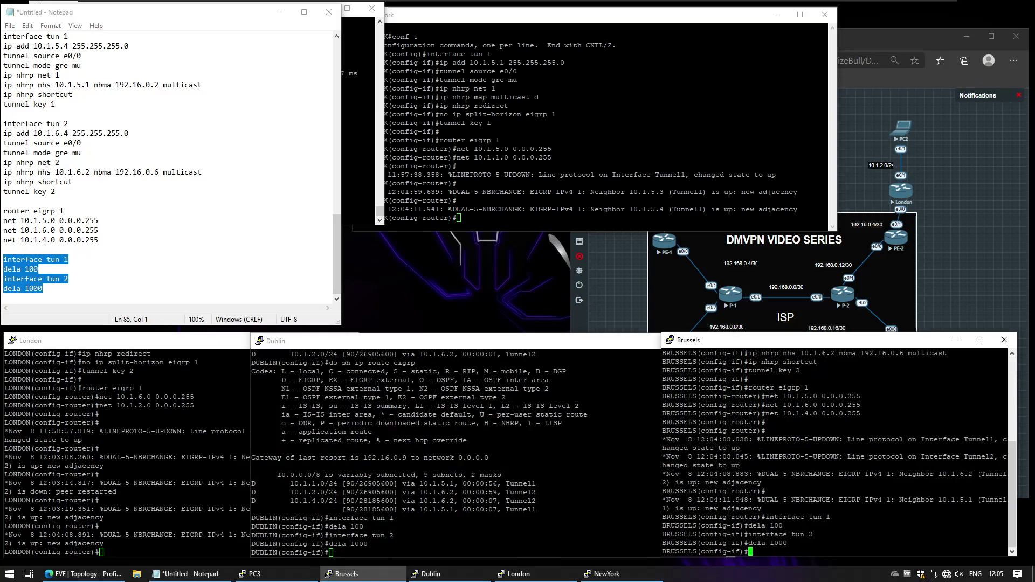
Paste the tunnel 1 delay 100 lines from the notes into London.
{"action": "left_click", "coordinate": [59, 240]}
{"action": "left_click_drag", "start_coordinate": [38, 269], "coordinate": [2, 260]}
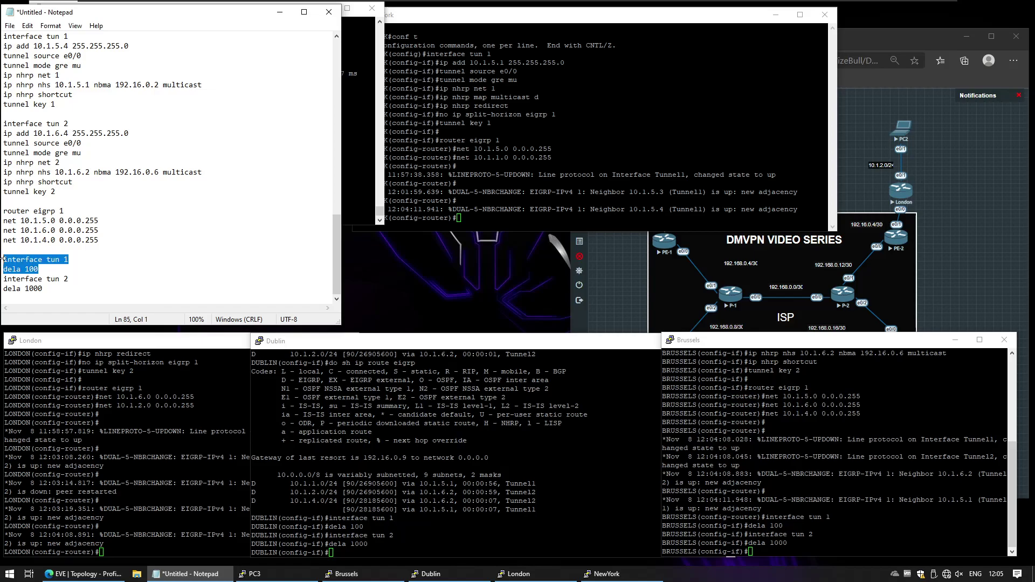
{"action": "key", "text": "ctrl+c"}
{"action": "key", "text": "alt+Tab"}
{"action": "key", "text": "shift+Insert"}
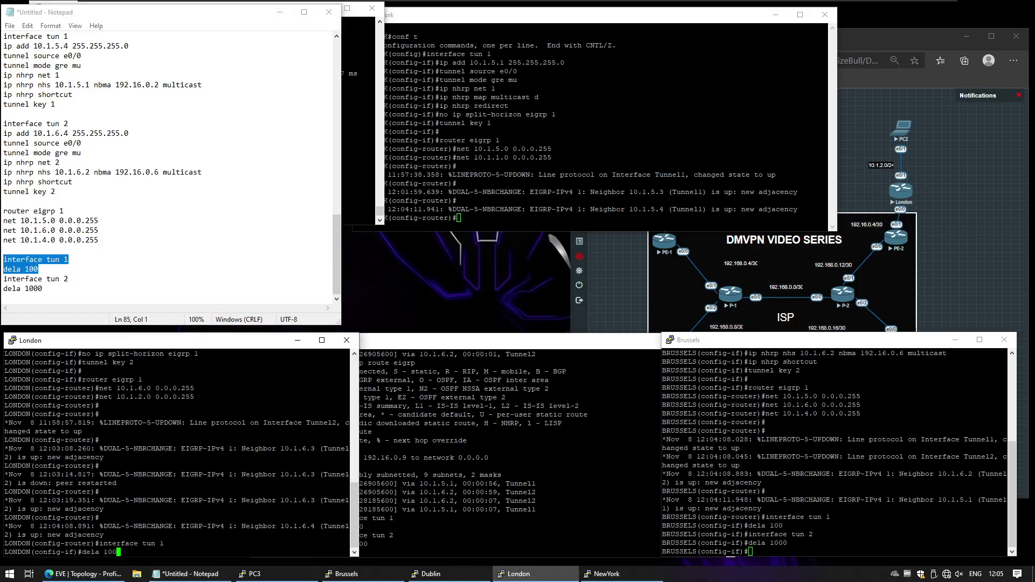
{"action": "key", "text": "Return"}
Remove London's tunnel 1 with 'no int tun 1', then paste the delay lines again.
{"action": "key", "text": "alt+Tab"}
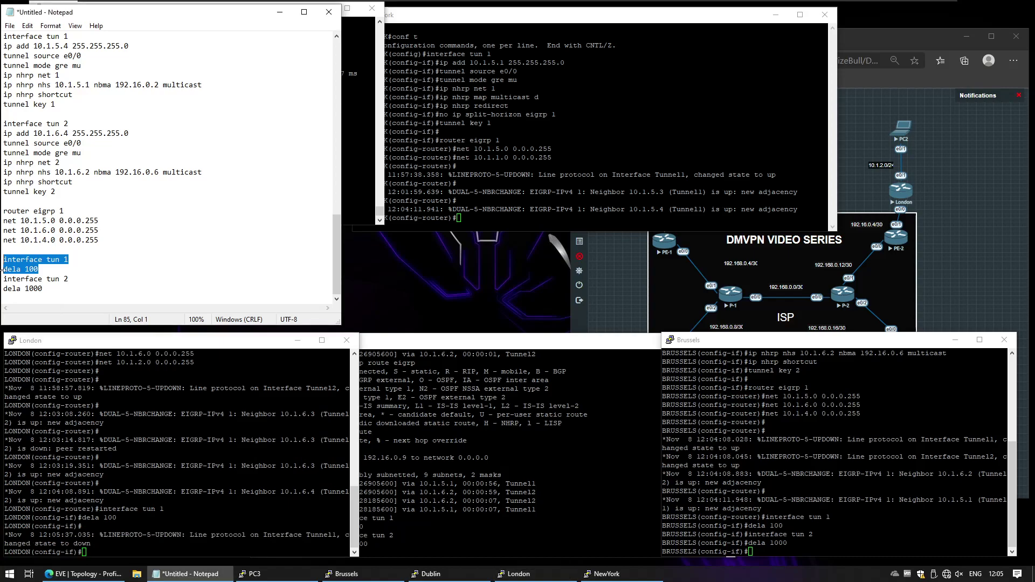
{"action": "left_click_drag", "start_coordinate": [43, 289], "coordinate": [3, 279]}
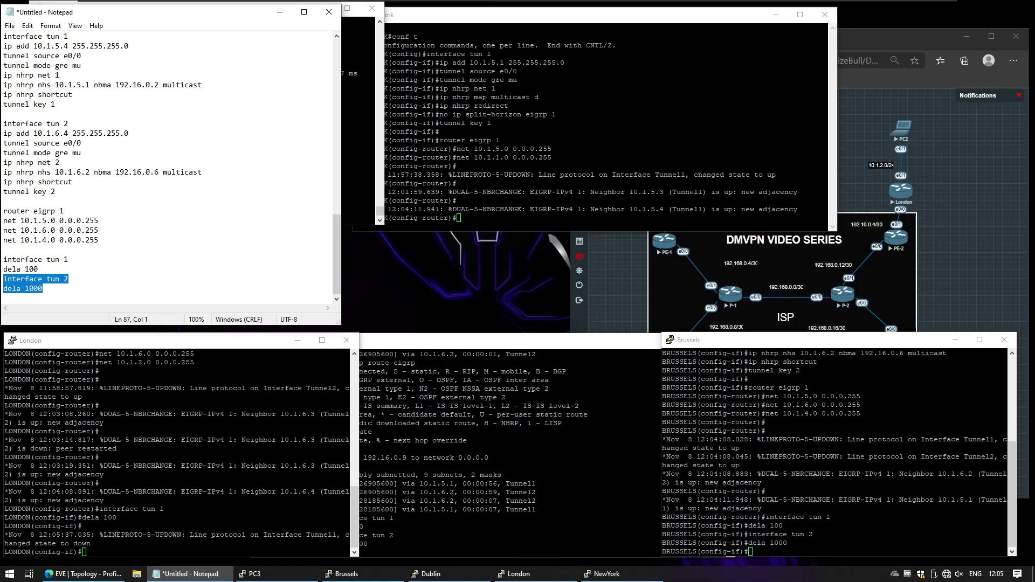
{"action": "key", "text": "alt+Tab"}
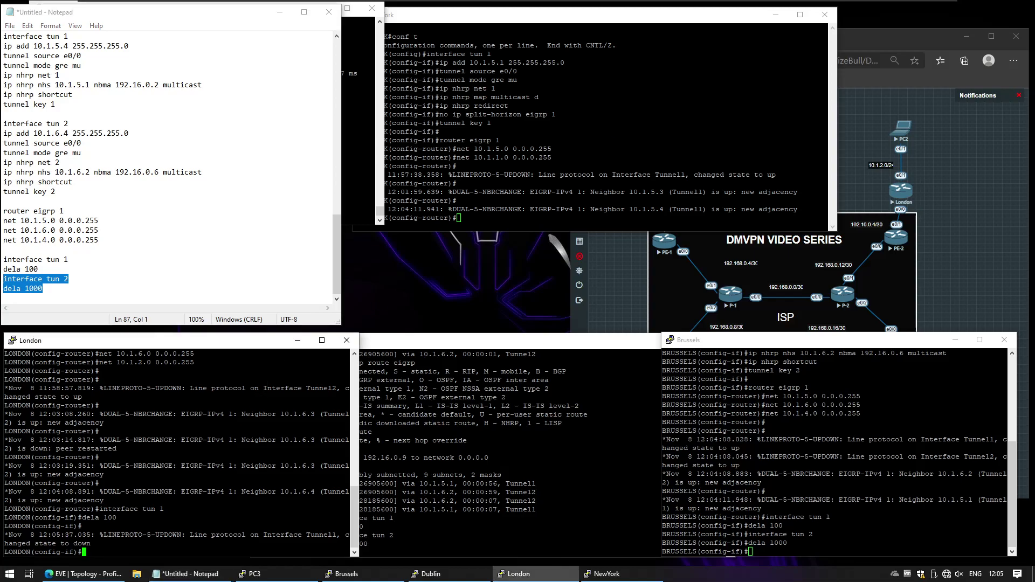
{"action": "type", "text": "no int tun 1"}
{"action": "key", "text": "Return"}
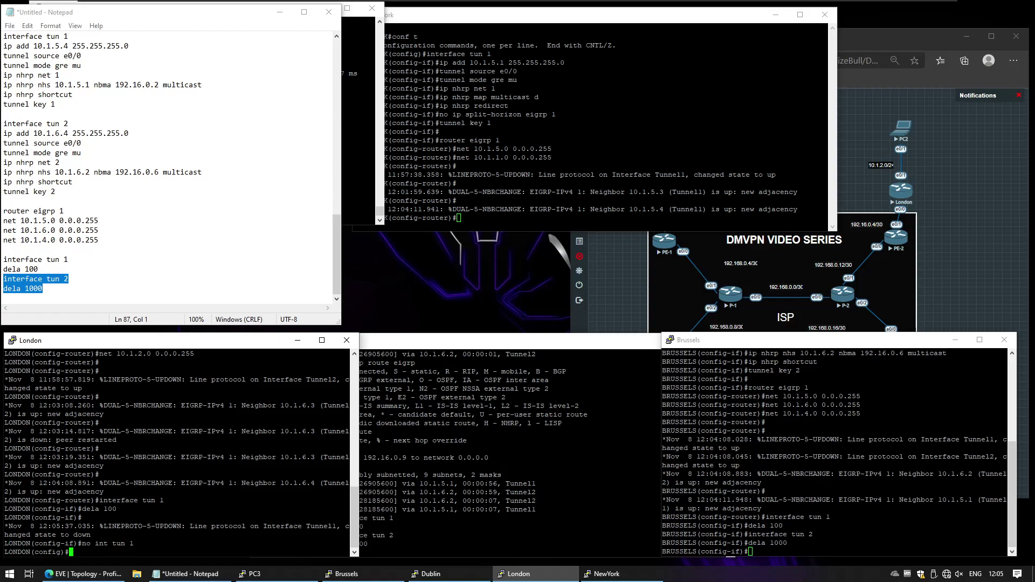
{"action": "key", "text": "shift+Insert"}
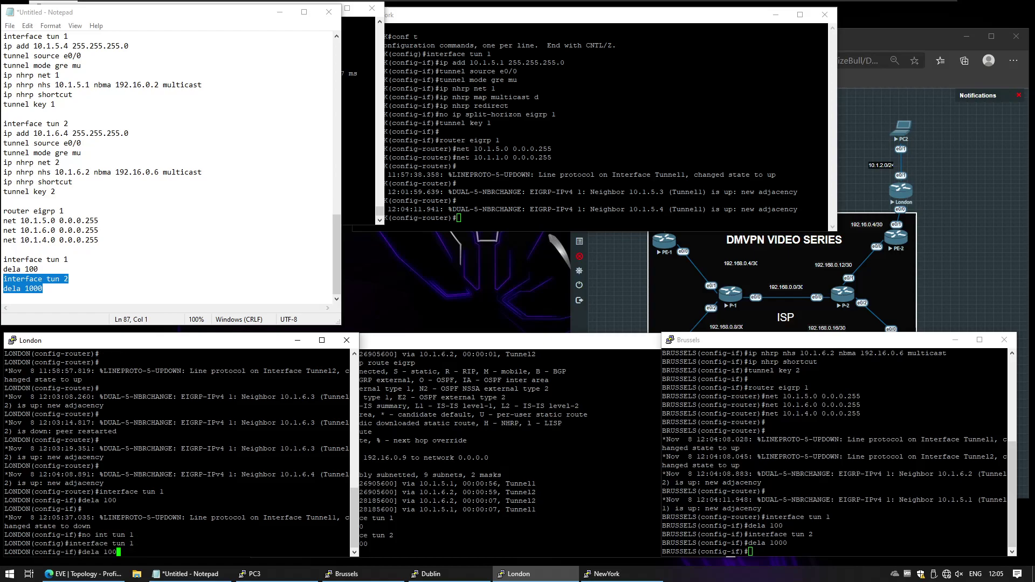
Set London's tunnel 2 delay to 1000 and remove tunnel 1 again.
{"action": "key", "text": "Up"}
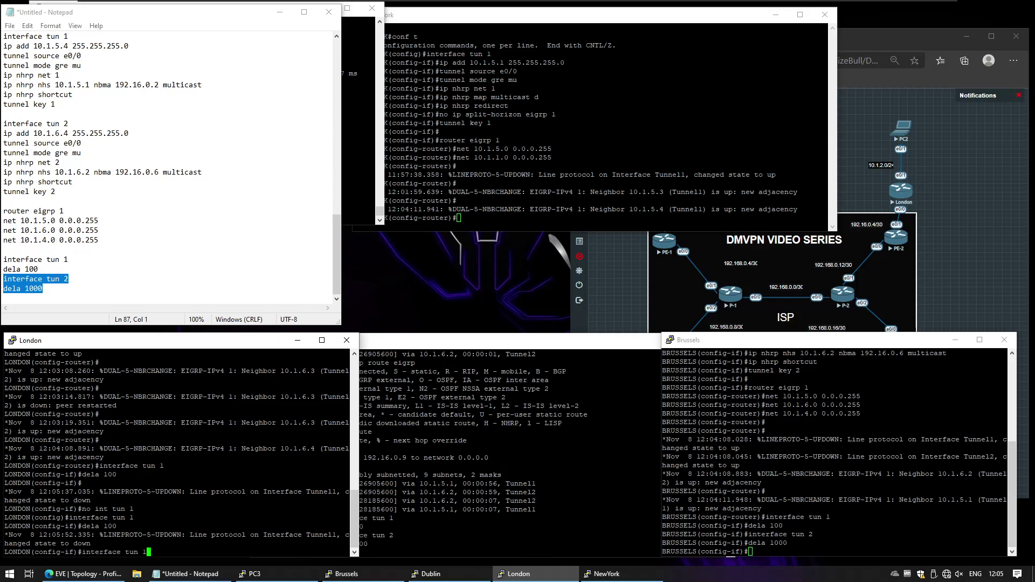
{"action": "key", "text": "BackSpace"}
{"action": "type", "text": "2"}
{"action": "key", "text": "Return"}
{"action": "type", "text": "d"}
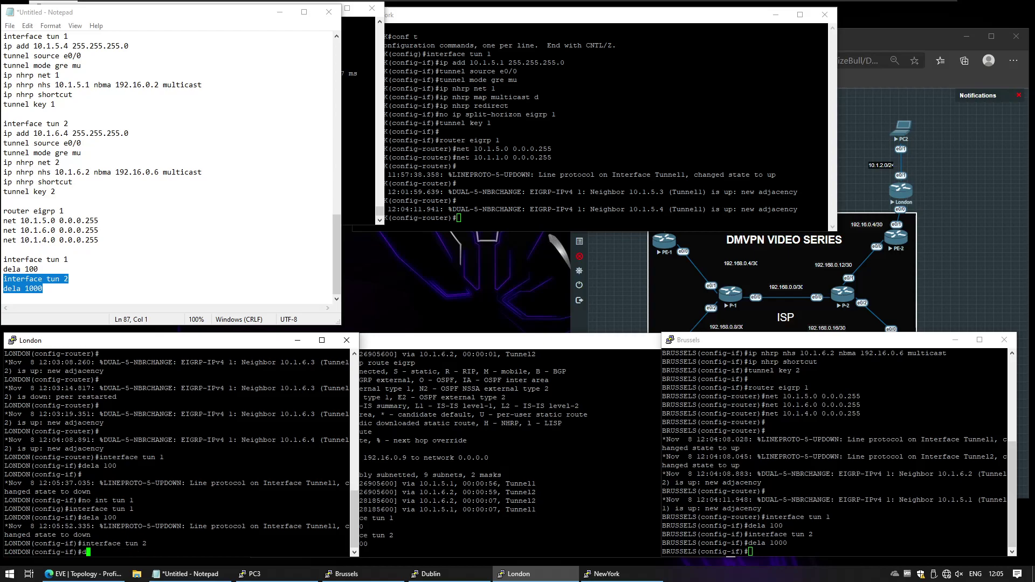
{"action": "type", "text": "ela 1000"}
{"action": "key", "text": "Return"}
{"action": "type", "text": "no"}
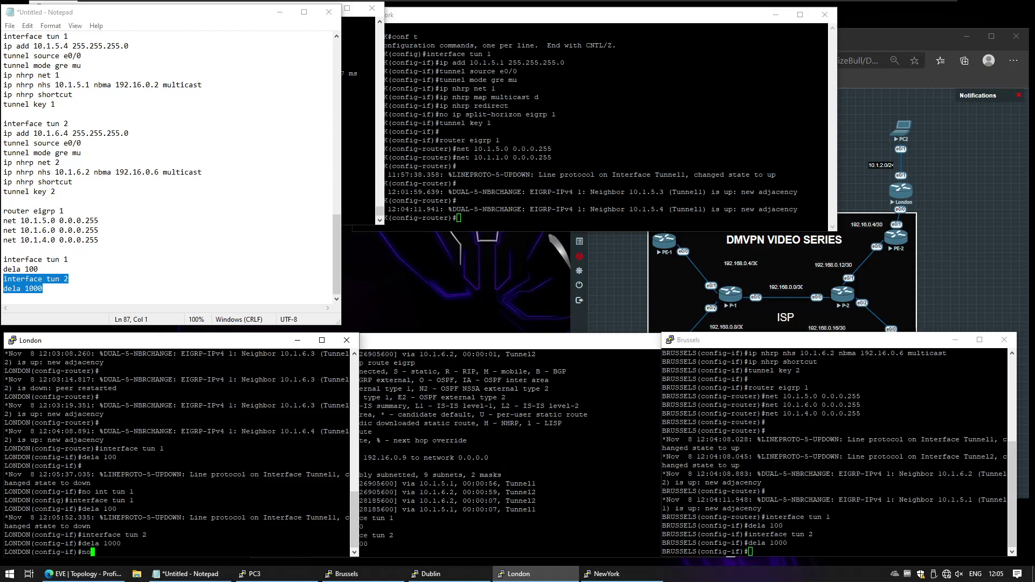
{"action": "type", "text": " int tun 1"}
{"action": "key", "text": "Return"}
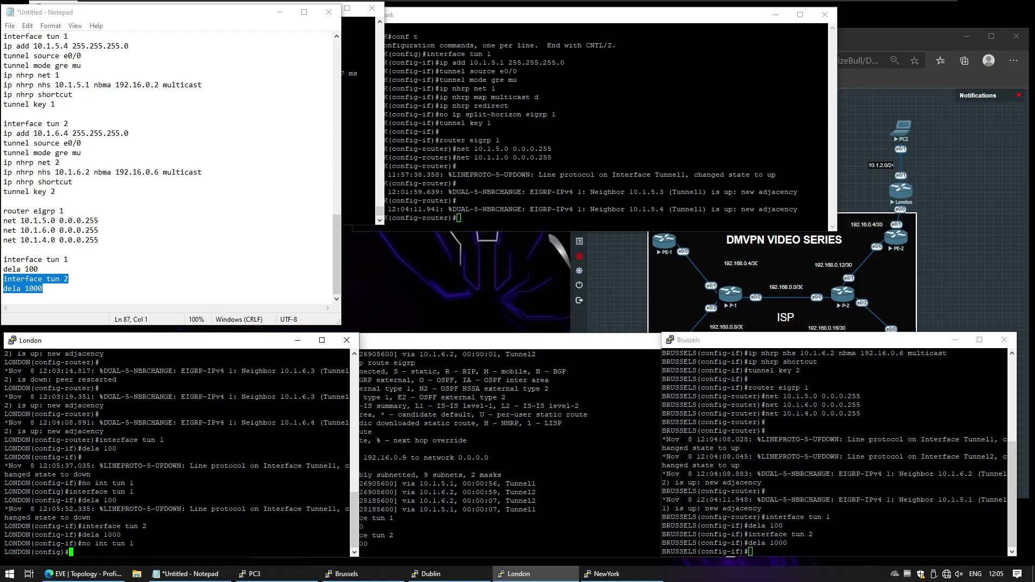
Set New York's tunnel 1 delay to 100.
{"action": "key", "text": "alt+Tab"}
{"action": "type", "text": "int tun 1"}
{"action": "key", "text": "Return"}
{"action": "type", "text": "dela 100"}
{"action": "key", "text": "Return"}
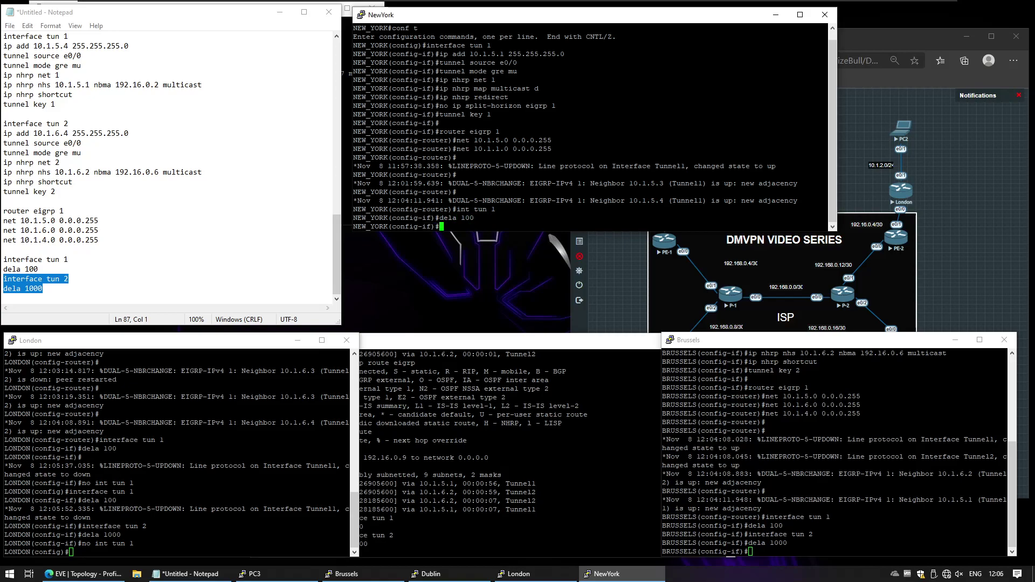
Show Dublin's EIGRP routes with 'do sh ip route eigrp'.
{"action": "key", "text": "alt+Tab"}
{"action": "type", "text": "do sh"}
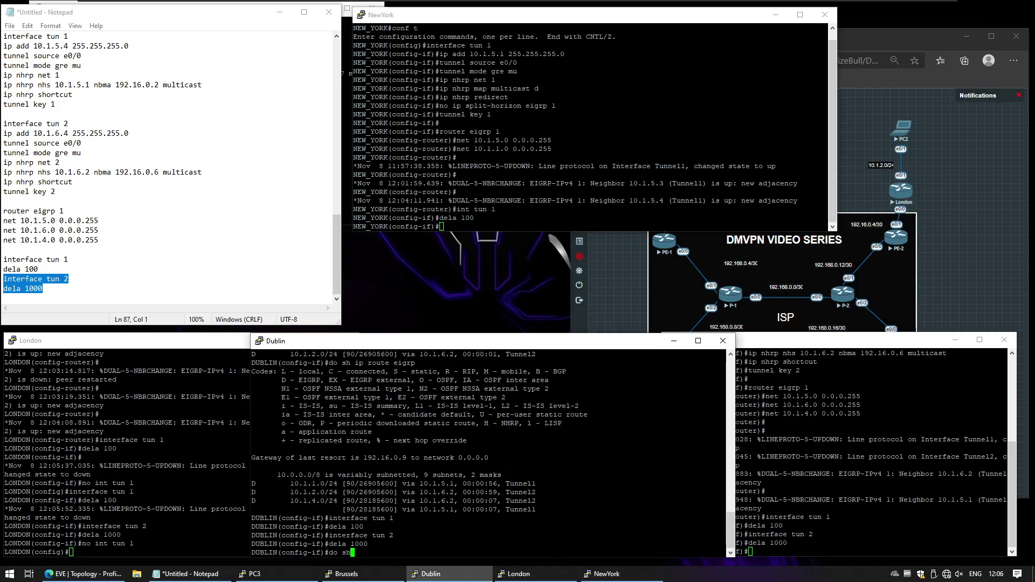
{"action": "type", "text": " ip route eigrp"}
{"action": "key", "text": "Return"}
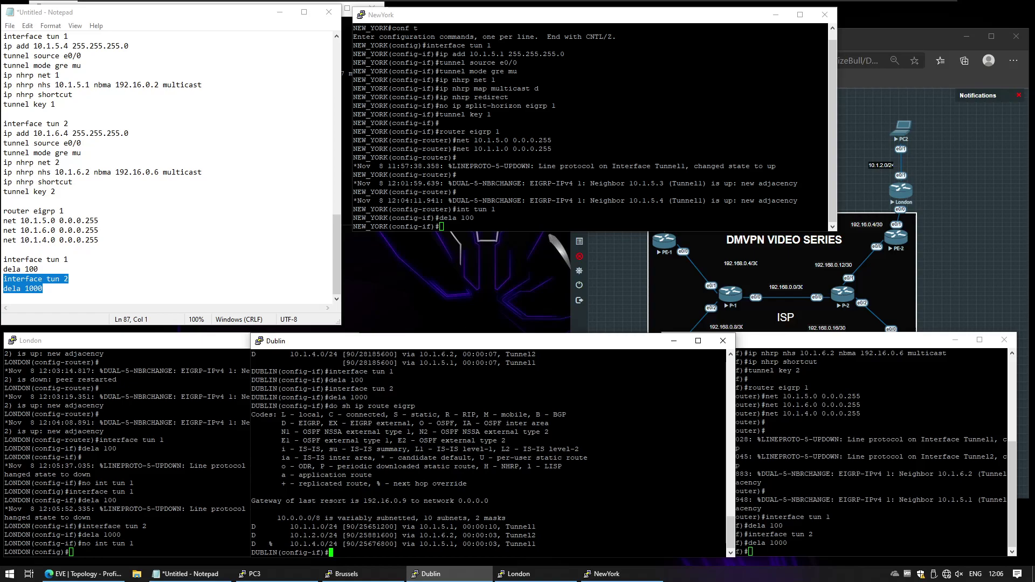
Rerun 'traceroute 10.1.4.2' on PC3 to confirm the path via 10.1.5.4.
{"action": "left_click", "coordinate": [254, 574]}
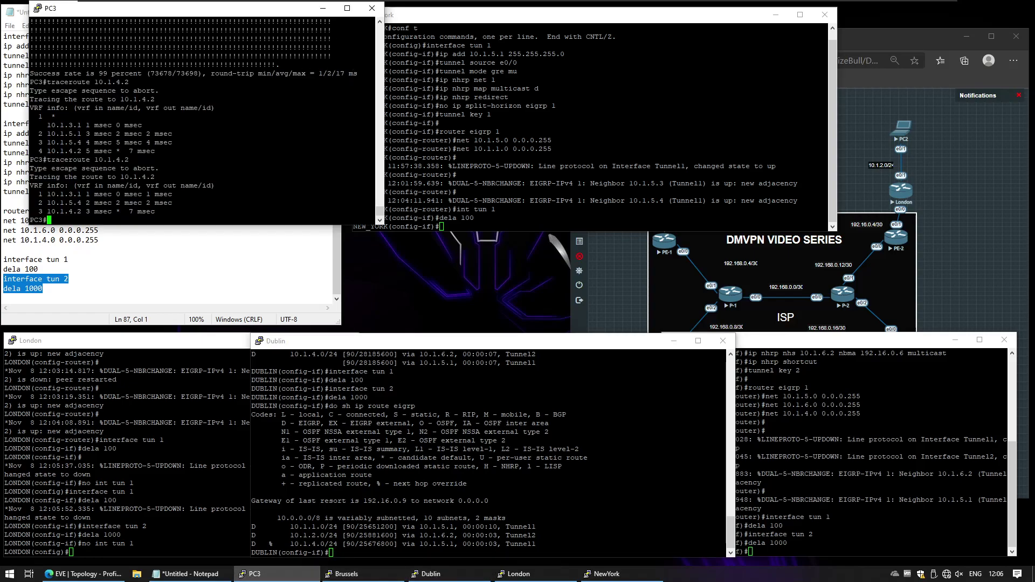
{"action": "key", "text": "Up"}
{"action": "key", "text": "Return"}
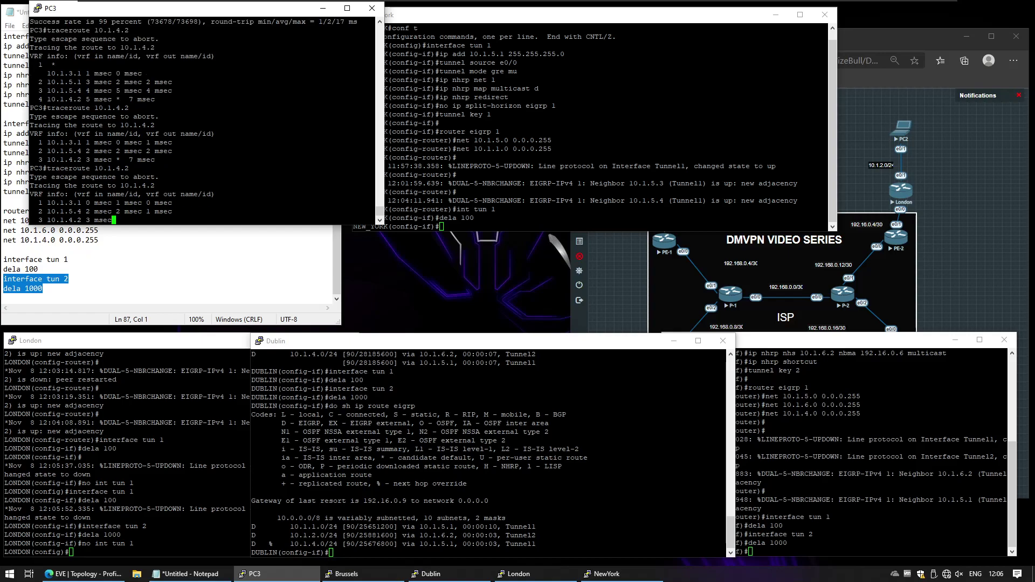